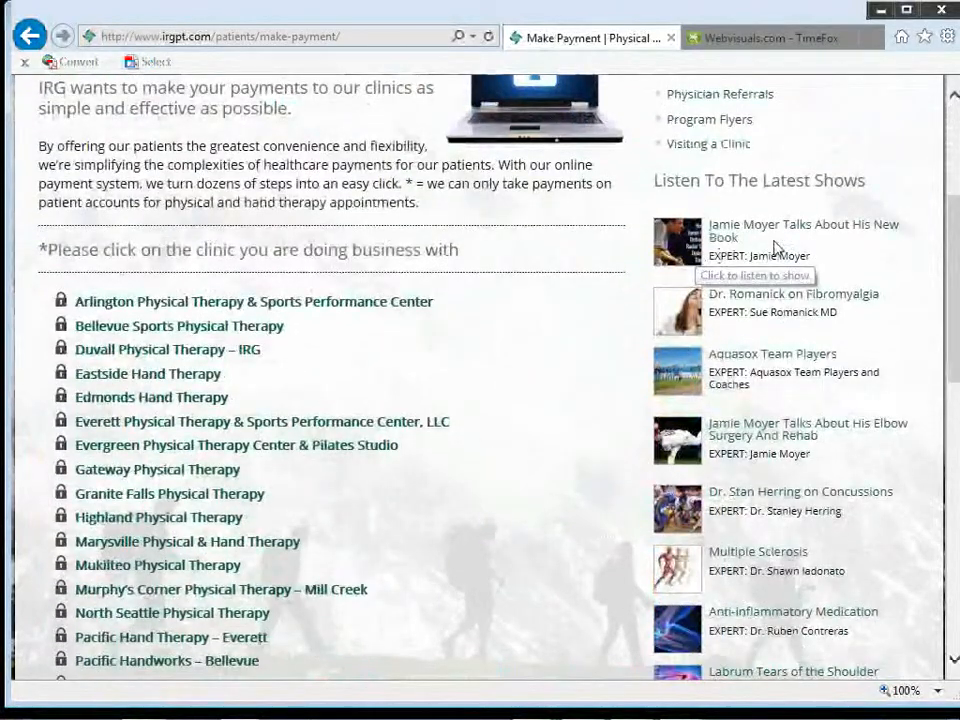
Step: Open the For Health page of the IRG website
{"action": "scroll", "coordinate": [955, 313], "scroll_direction": "up", "scroll_amount": 4}
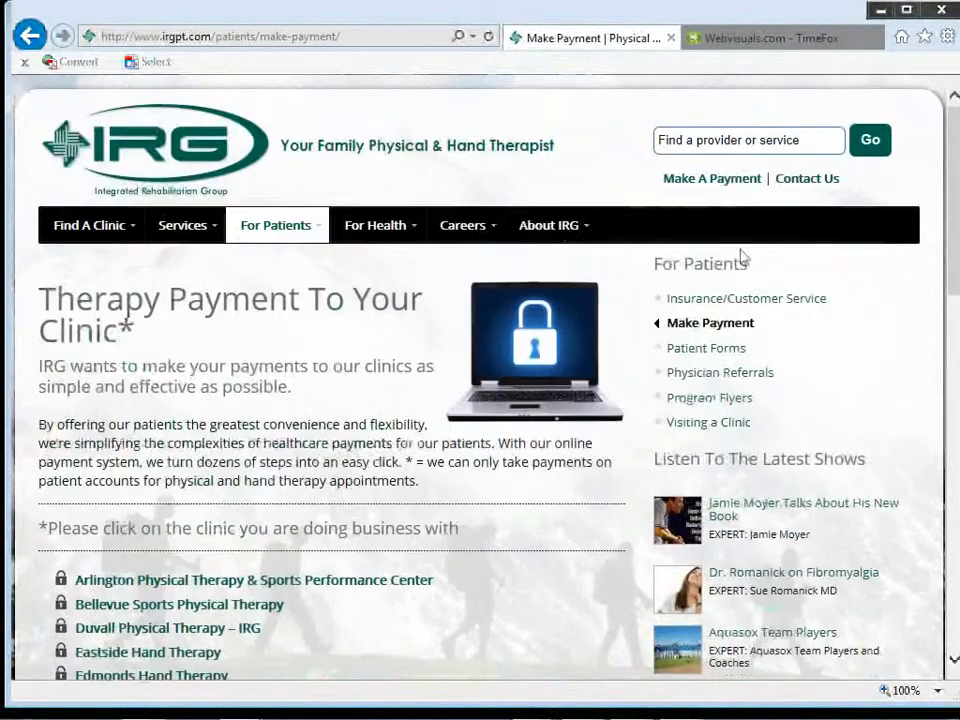
{"action": "mouse_move", "coordinate": [369, 240]}
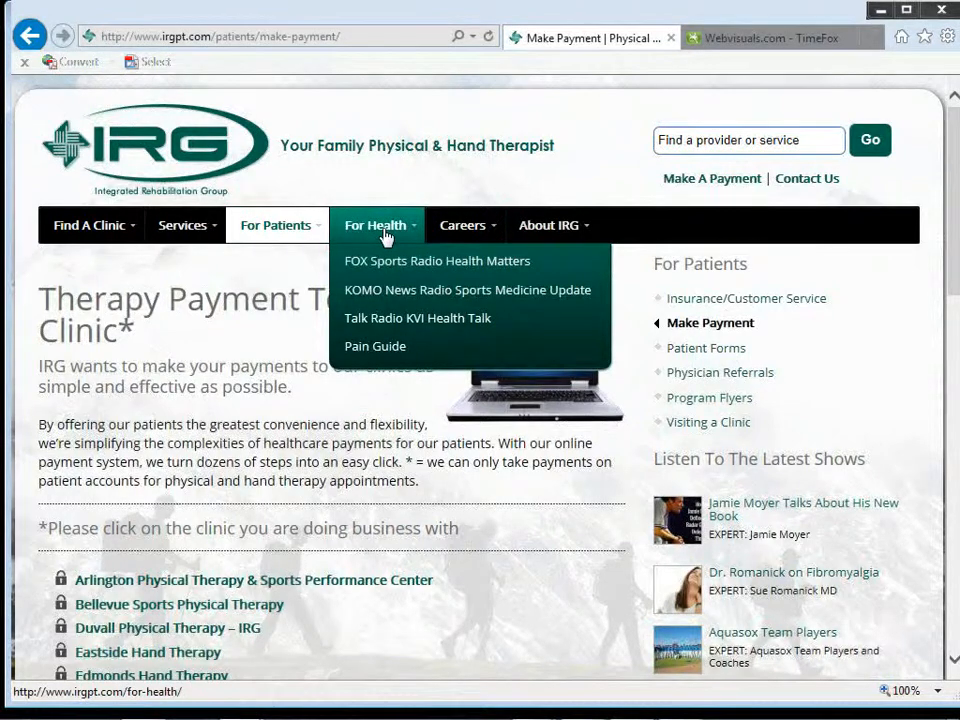
{"action": "left_click", "coordinate": [385, 236]}
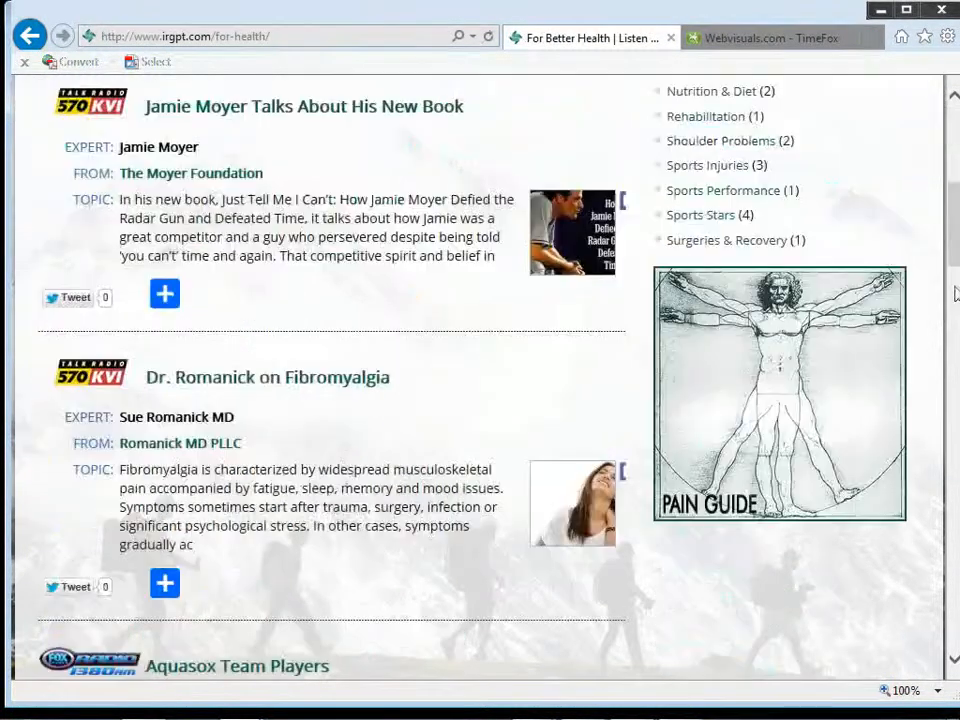
Step: Browse the health show list and open the "Jamie Moyer Talks About His New Book" show
{"action": "scroll", "coordinate": [955, 300], "scroll_direction": "down", "scroll_amount": 5}
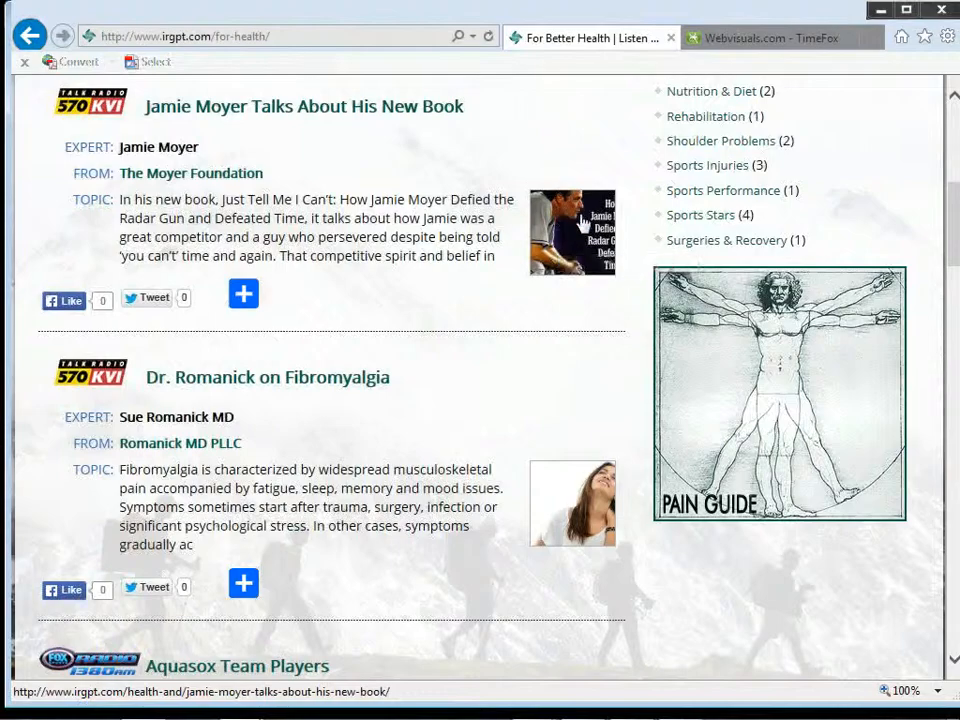
{"action": "scroll", "coordinate": [435, 388], "scroll_direction": "down", "scroll_amount": 3}
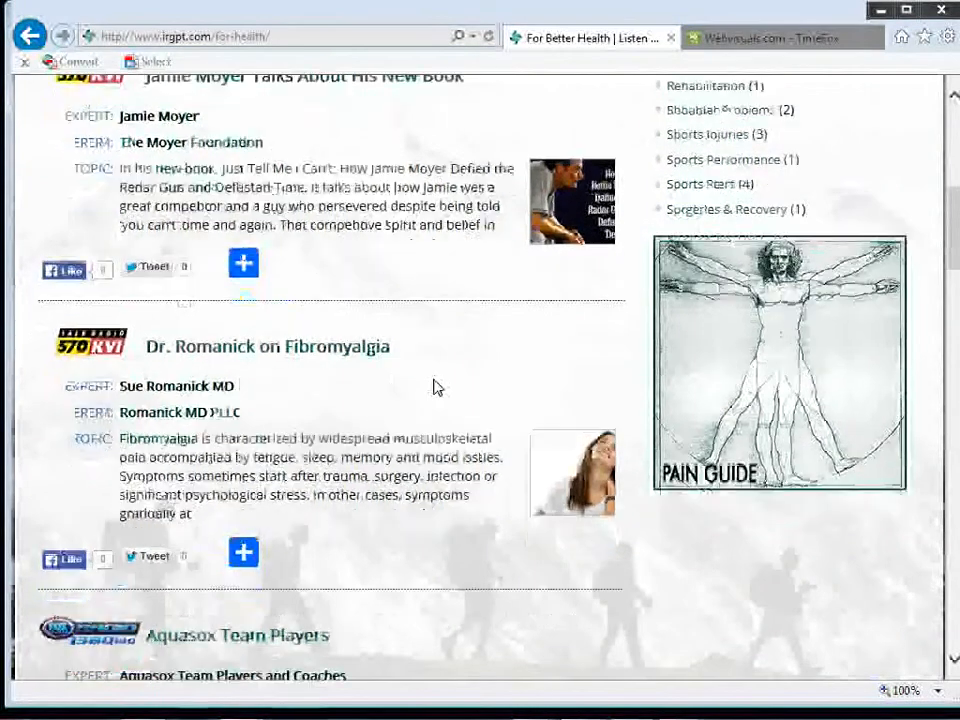
{"action": "scroll", "coordinate": [435, 388], "scroll_direction": "up", "scroll_amount": 4}
{"action": "scroll", "coordinate": [435, 388], "scroll_direction": "up", "scroll_amount": 2}
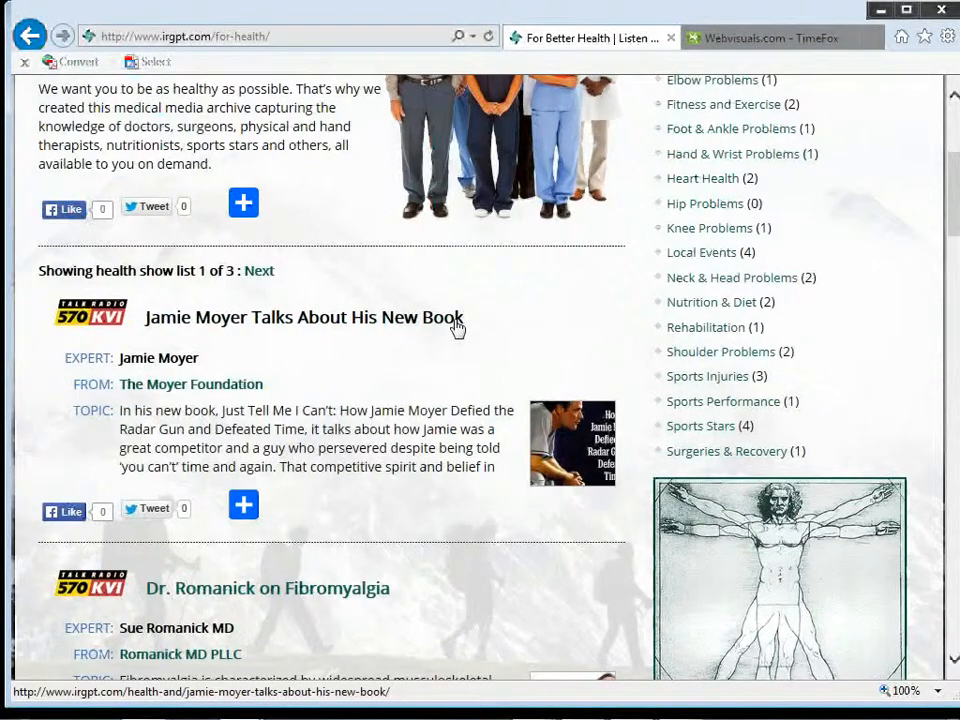
{"action": "left_click", "coordinate": [282, 322]}
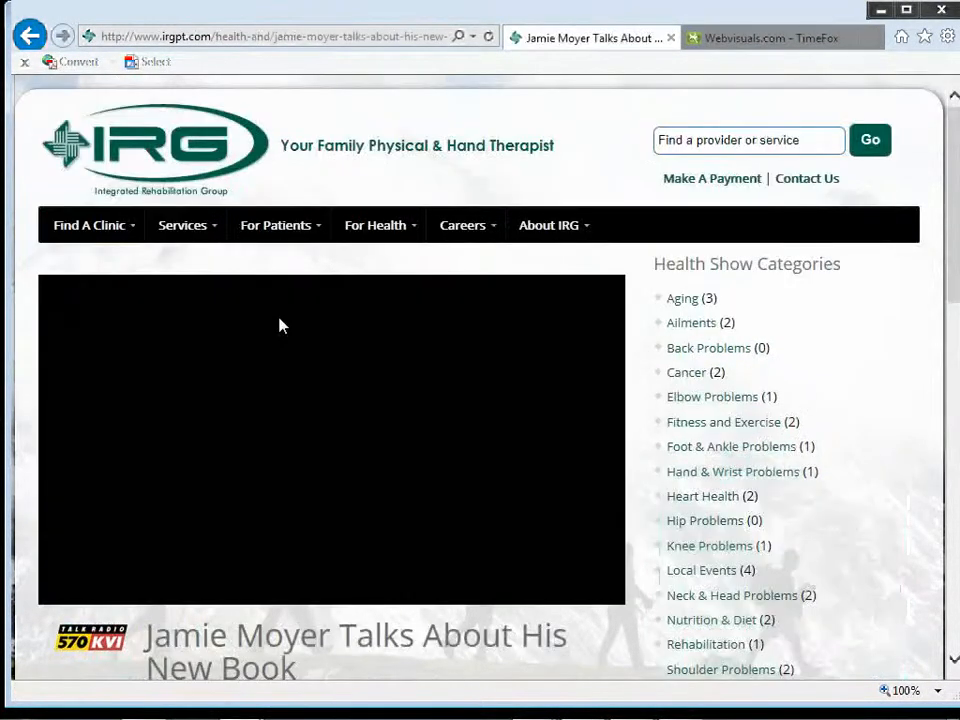
Step: Play and pause the show's video, and open the Aging health show category
{"action": "scroll", "coordinate": [870, 507], "scroll_direction": "down", "scroll_amount": 3}
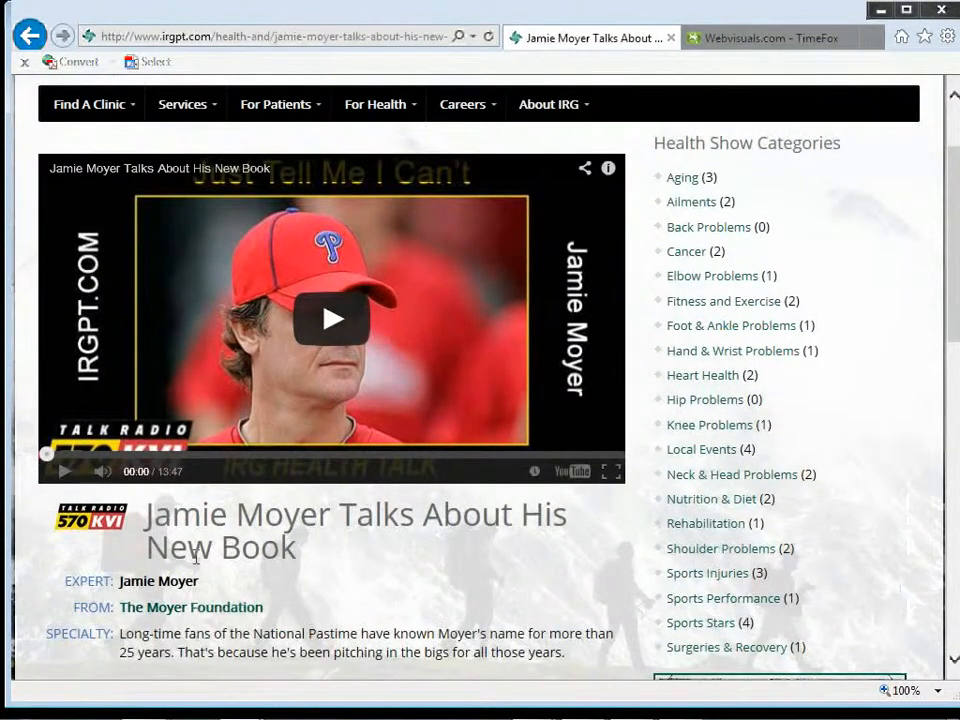
{"action": "left_click", "coordinate": [68, 476]}
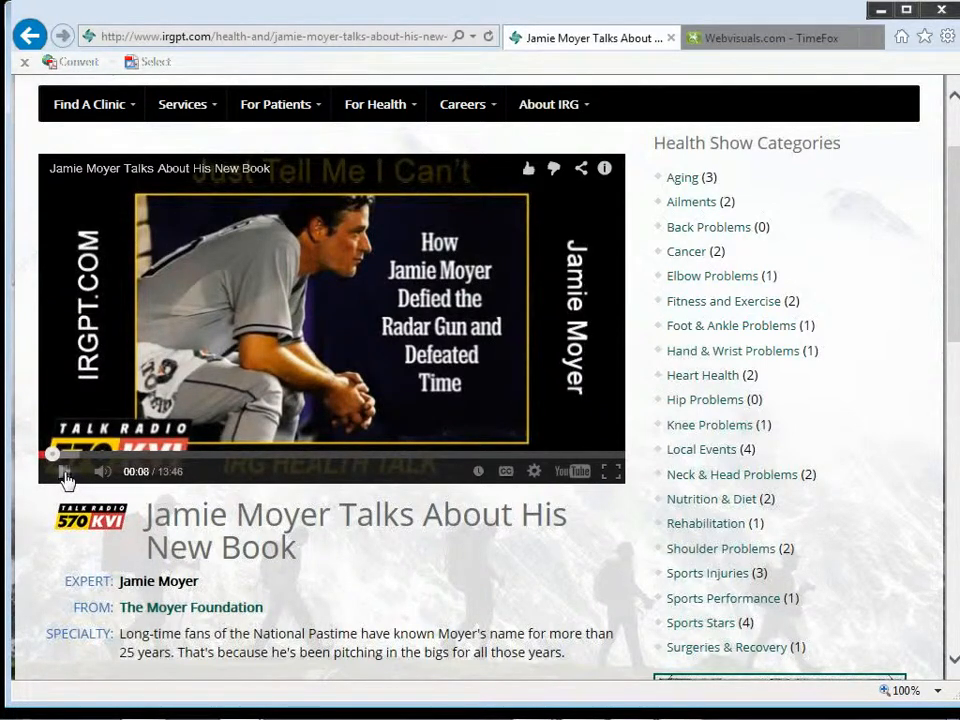
{"action": "left_click", "coordinate": [64, 472]}
{"action": "left_click", "coordinate": [683, 178]}
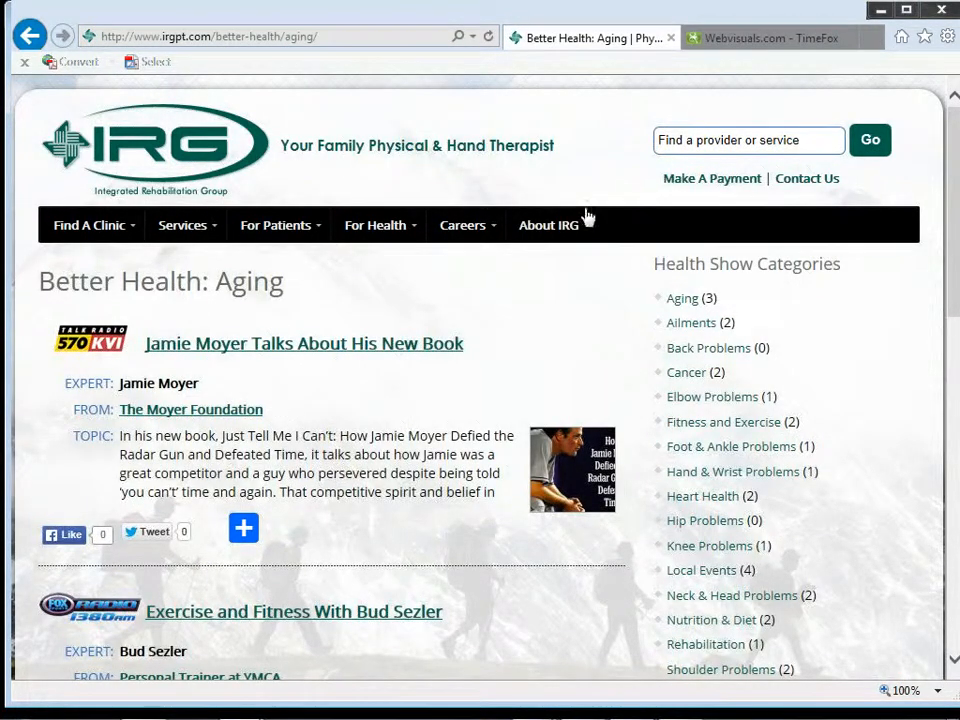
Step: Switch to the WordPress dashboard in Chrome and open the health show "Jamie Moyer Talks About His New Book" for editing
{"action": "left_click_drag", "start_coordinate": [690, 24], "coordinate": [0, 125]}
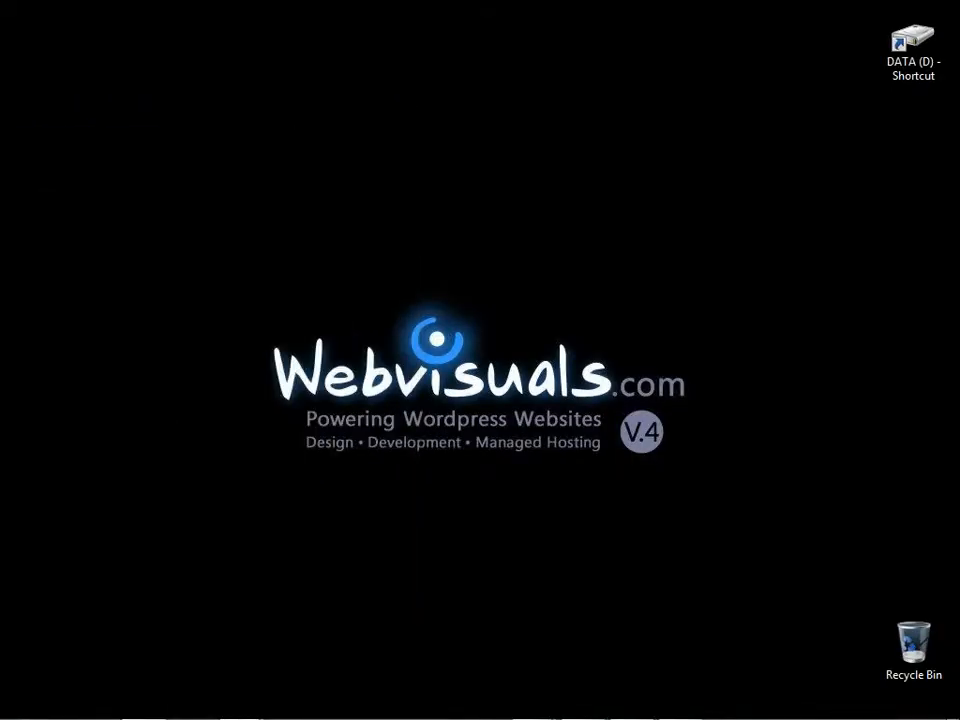
{"action": "left_click_drag", "start_coordinate": [0, 125], "coordinate": [238, 12]}
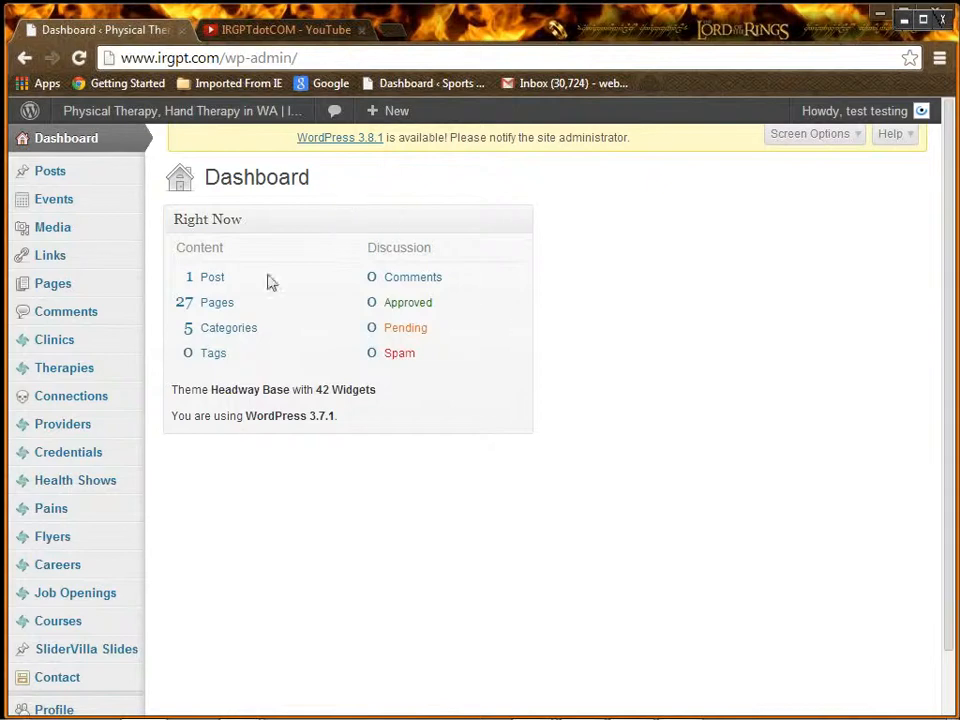
{"action": "mouse_move", "coordinate": [75, 484]}
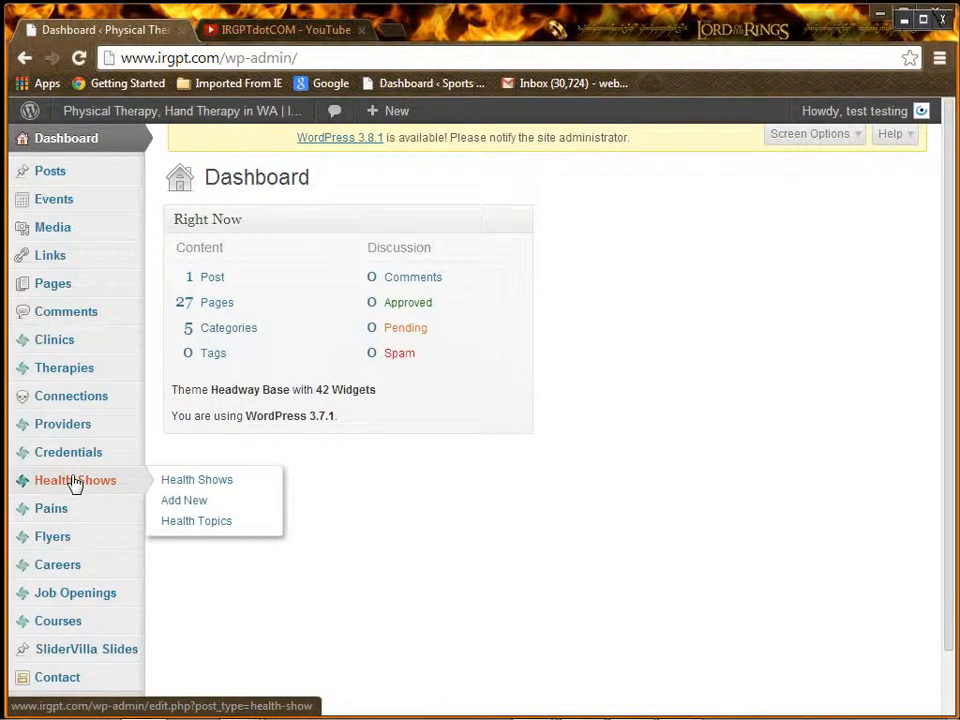
{"action": "left_click", "coordinate": [198, 481]}
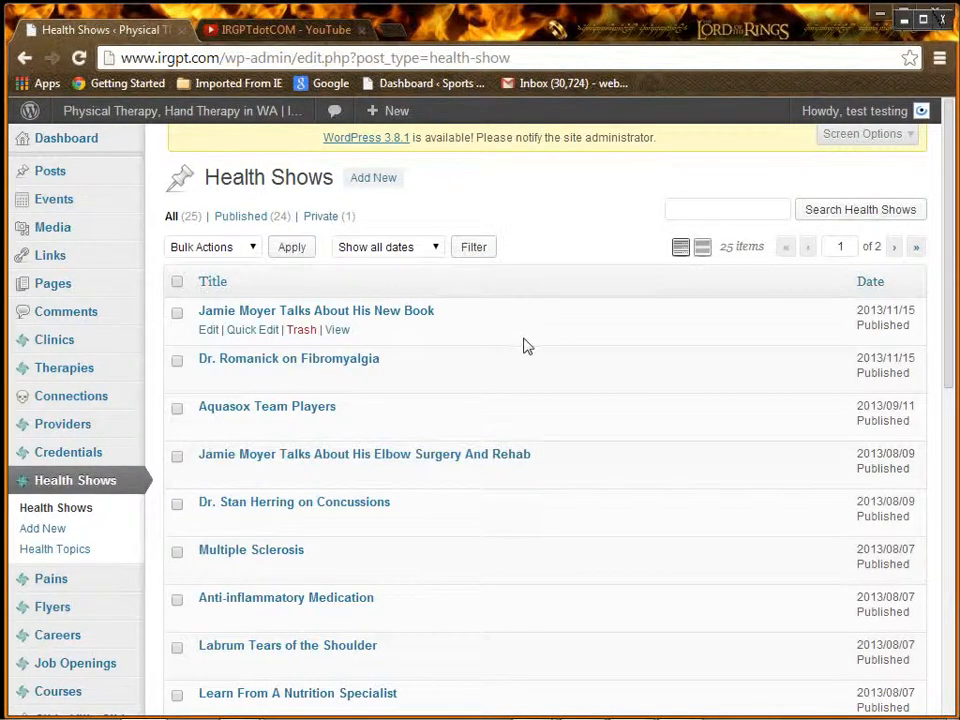
{"action": "left_click", "coordinate": [207, 332]}
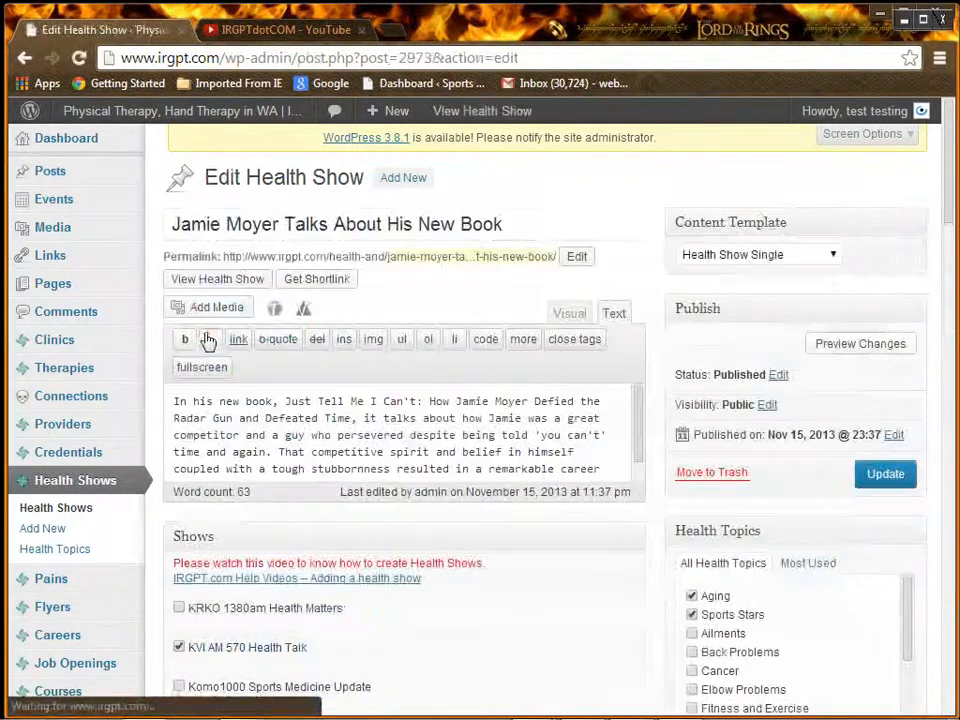
Step: Examine the show's title, its full description text and the available content templates
{"action": "left_click_drag", "start_coordinate": [507, 222], "coordinate": [142, 233]}
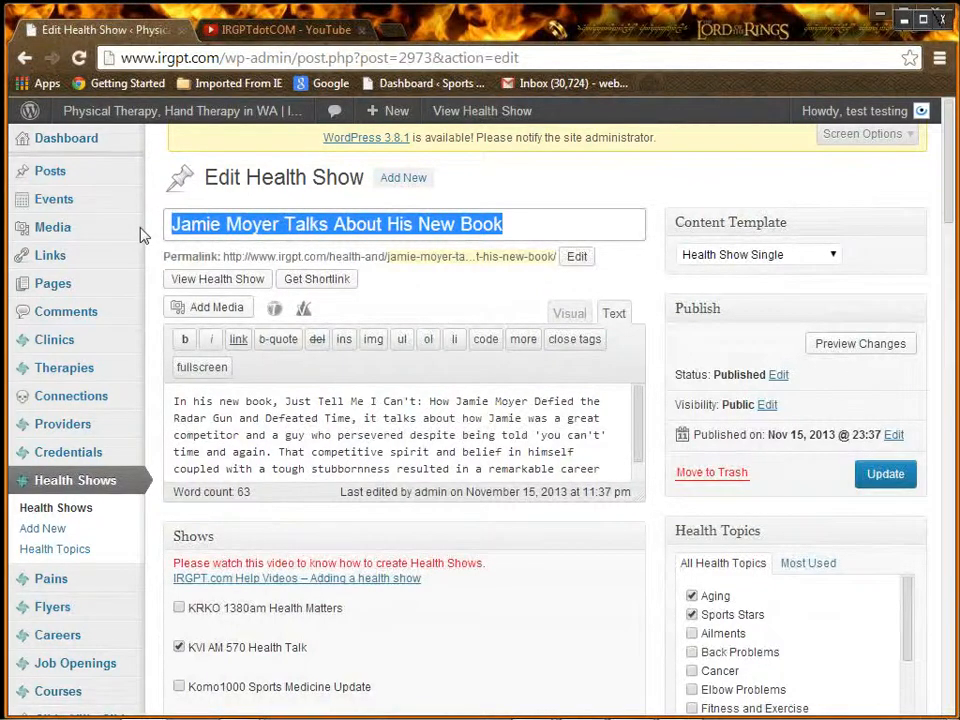
{"action": "left_click", "coordinate": [641, 440]}
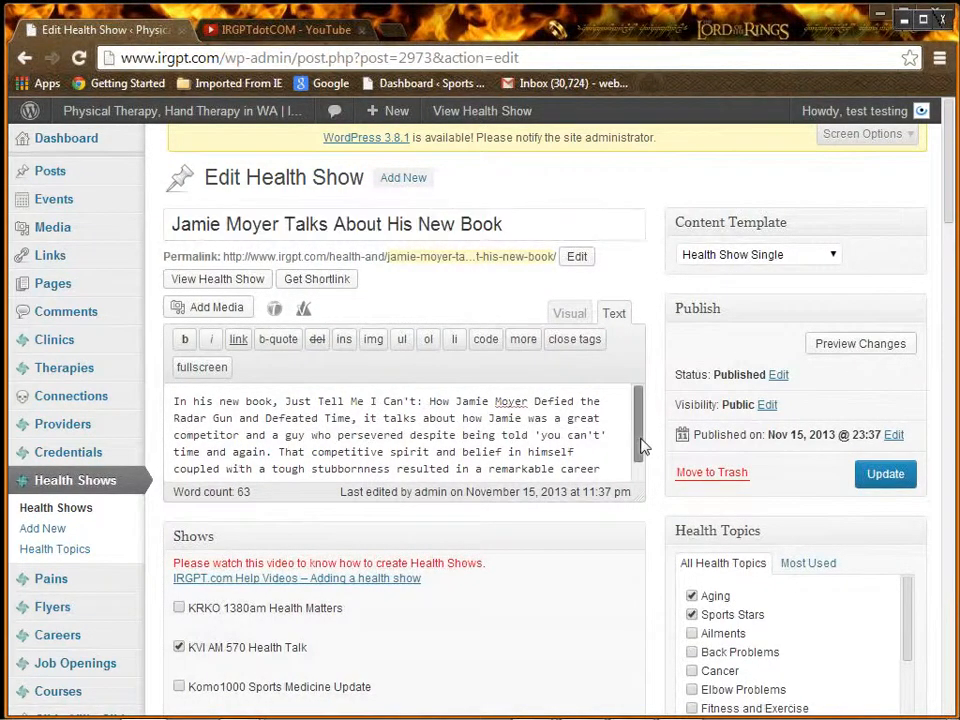
{"action": "scroll", "coordinate": [561, 452], "scroll_direction": "down", "scroll_amount": 1}
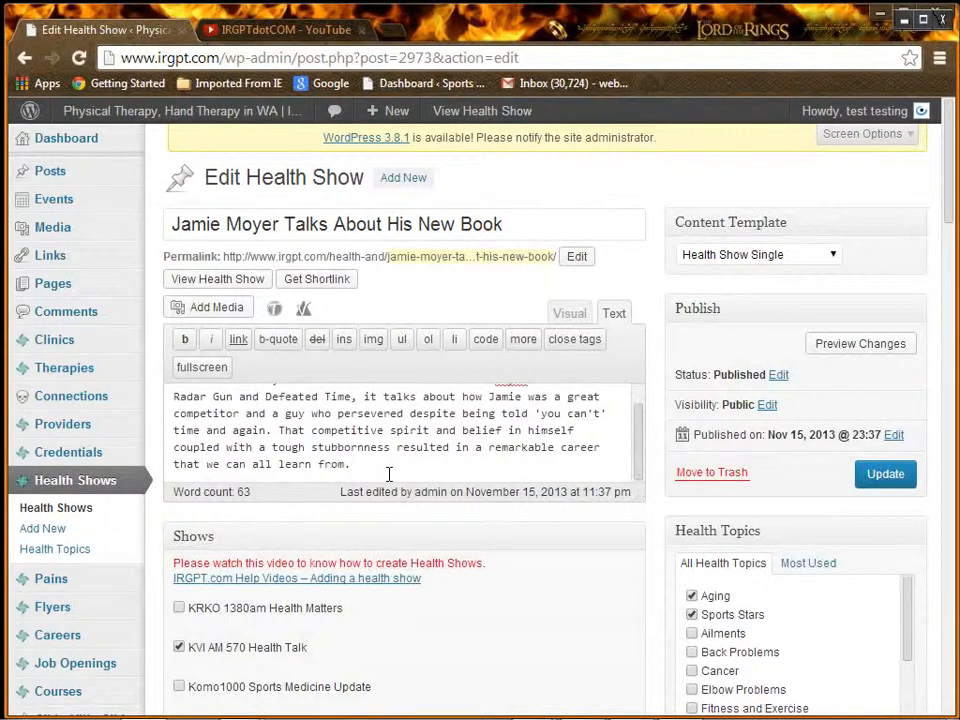
{"action": "left_click", "coordinate": [833, 258]}
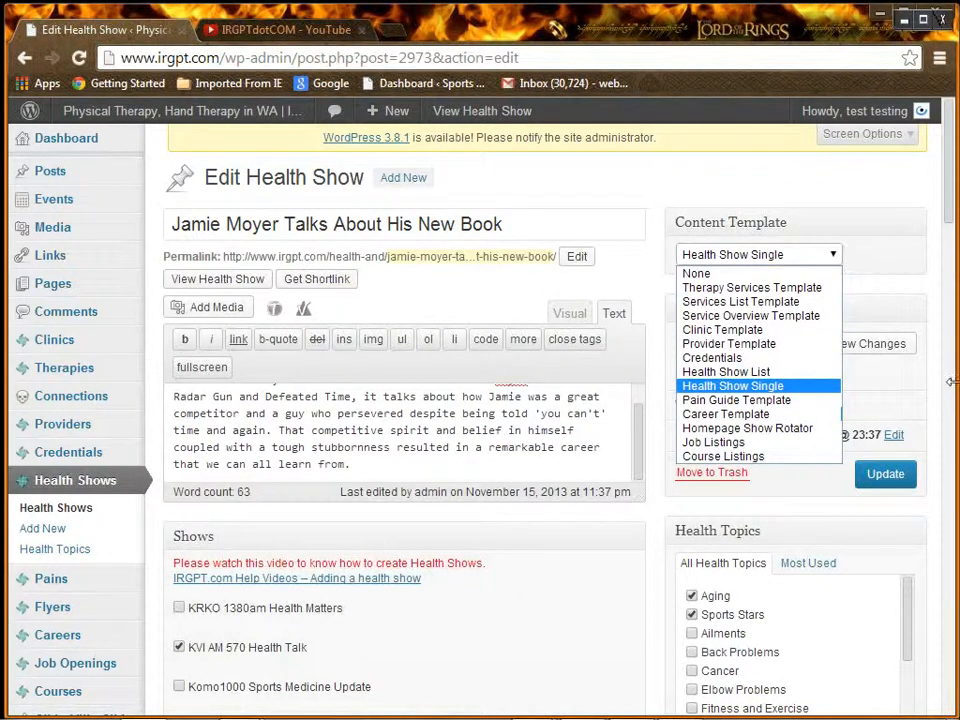
{"action": "left_click", "coordinate": [956, 268]}
Step: Assign the Ailments health topic to the show and remove it again
{"action": "scroll", "coordinate": [955, 312], "scroll_direction": "down", "scroll_amount": 5}
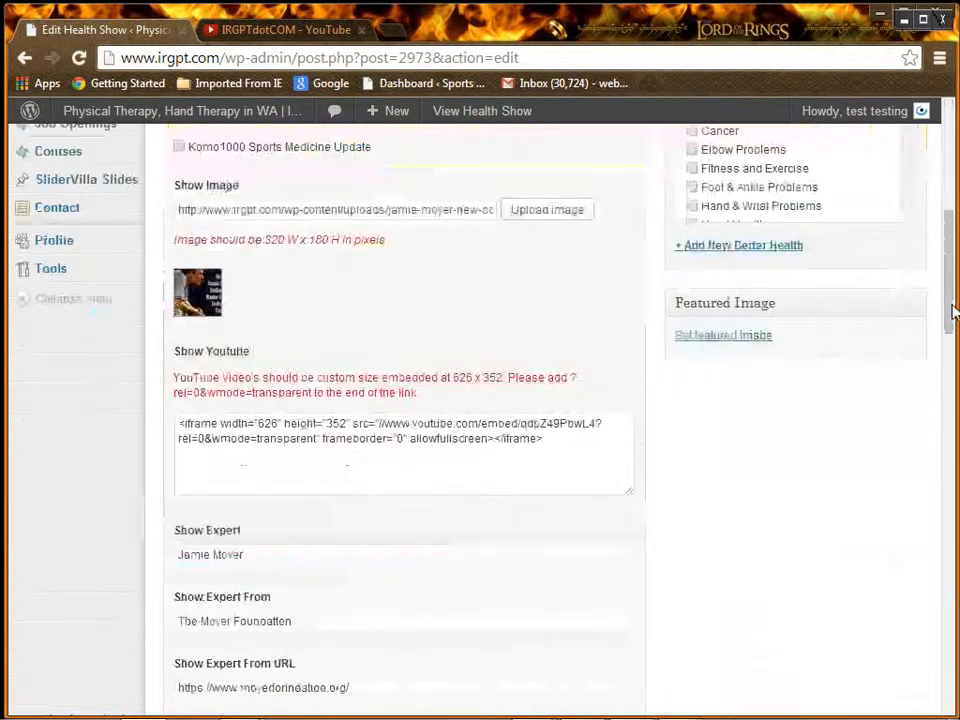
{"action": "scroll", "coordinate": [865, 437], "scroll_direction": "up", "scroll_amount": 3}
{"action": "scroll", "coordinate": [865, 437], "scroll_direction": "up", "scroll_amount": 1}
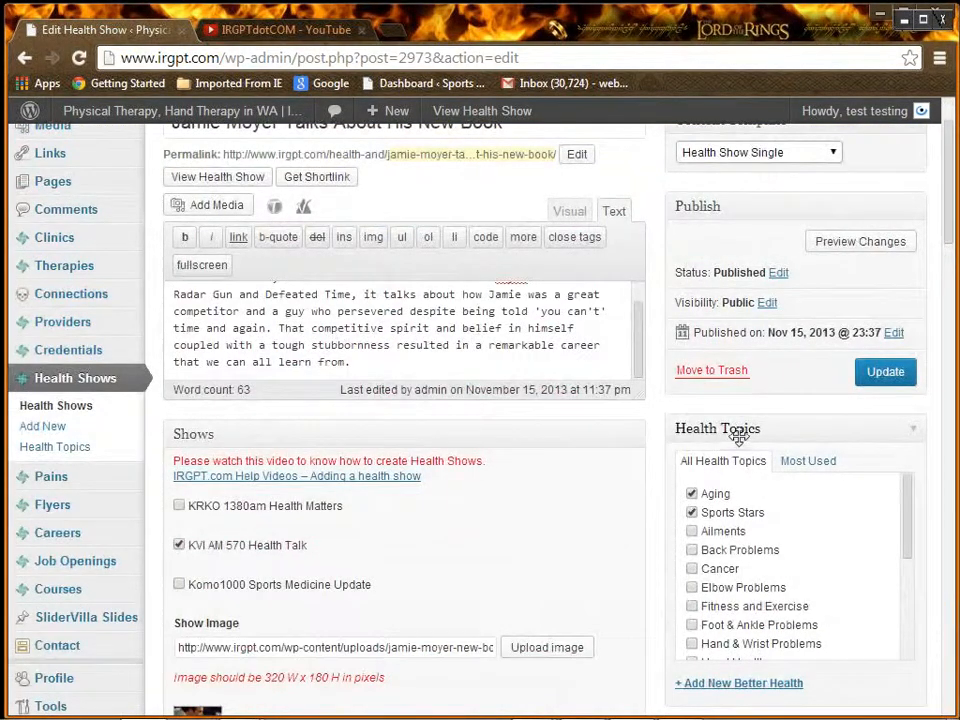
{"action": "left_click", "coordinate": [691, 532]}
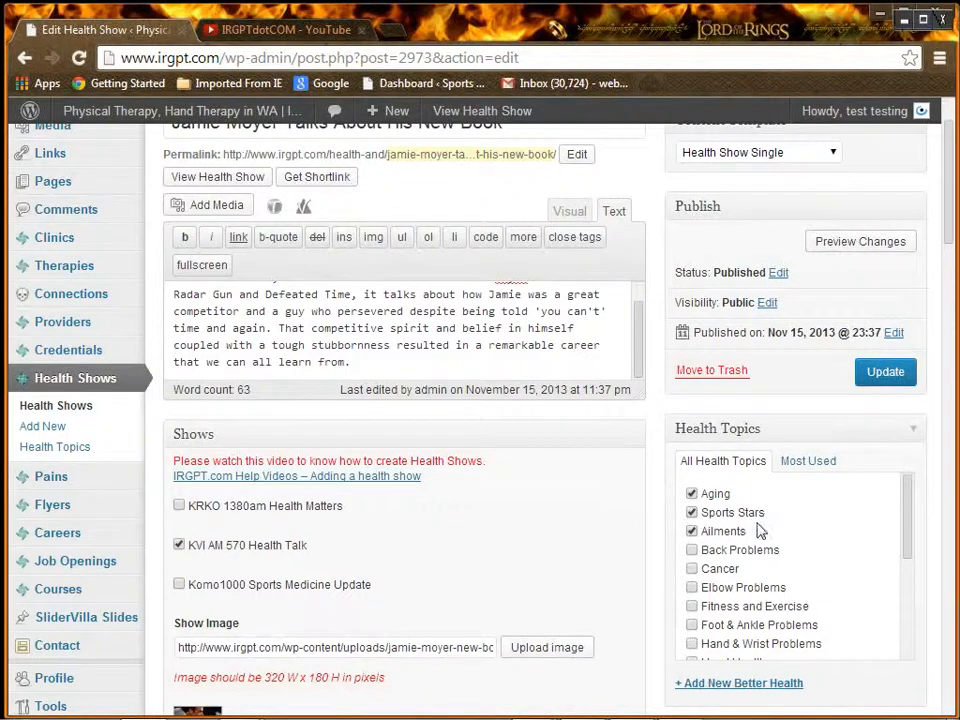
{"action": "left_click", "coordinate": [691, 531]}
Step: Assign the show to KRKO 1380am Health Matters instead of KVI AM 570 Health Talk
{"action": "scroll", "coordinate": [551, 504], "scroll_direction": "down", "scroll_amount": 1}
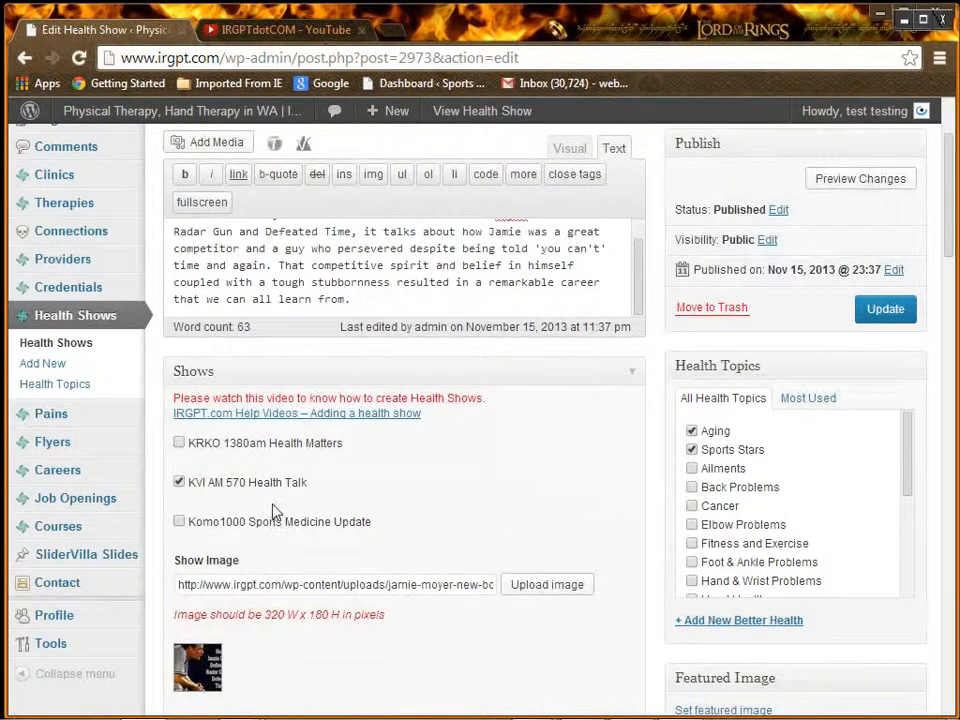
{"action": "left_click", "coordinate": [180, 443]}
{"action": "left_click", "coordinate": [179, 482]}
Step: Search the media library for "jam" from the show image upload and check the show's own image gallery
{"action": "scroll", "coordinate": [429, 493], "scroll_direction": "down", "scroll_amount": 2}
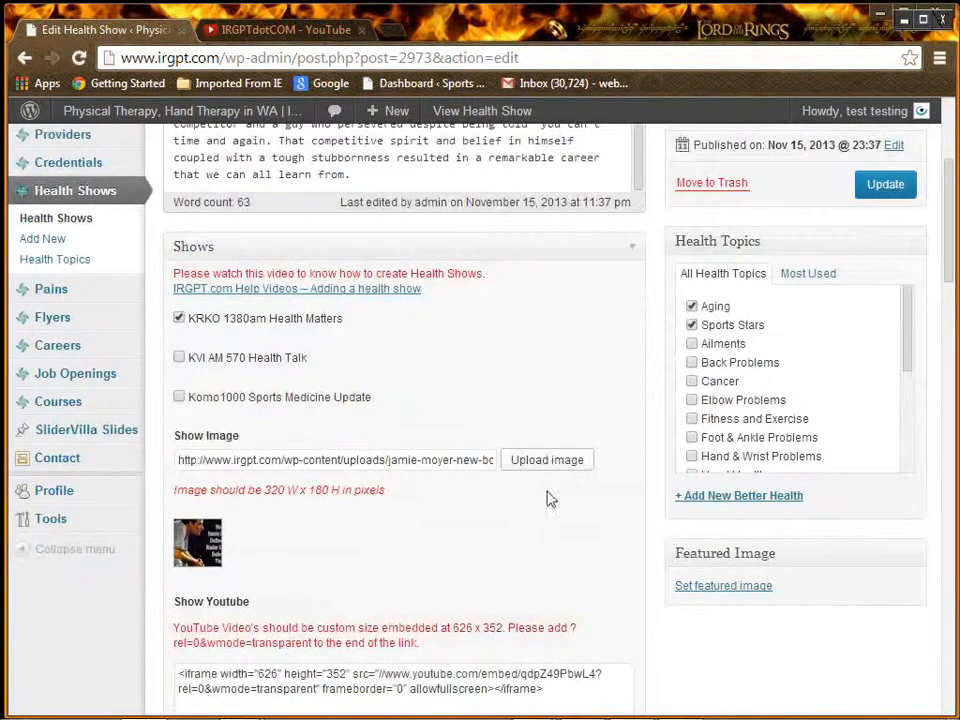
{"action": "left_click", "coordinate": [556, 460]}
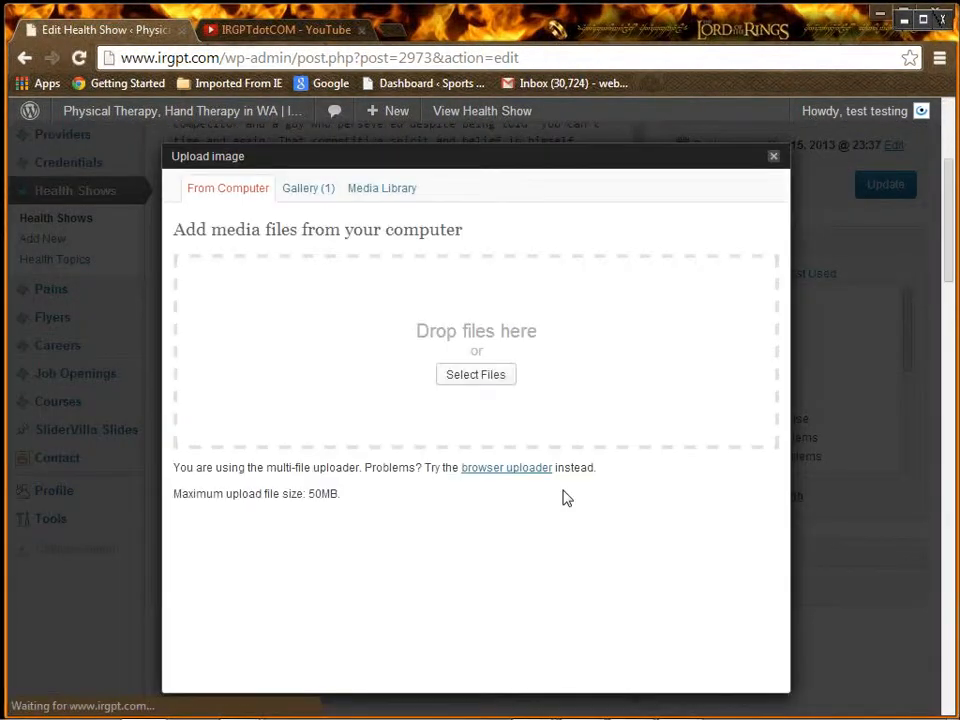
{"action": "left_click", "coordinate": [399, 205]}
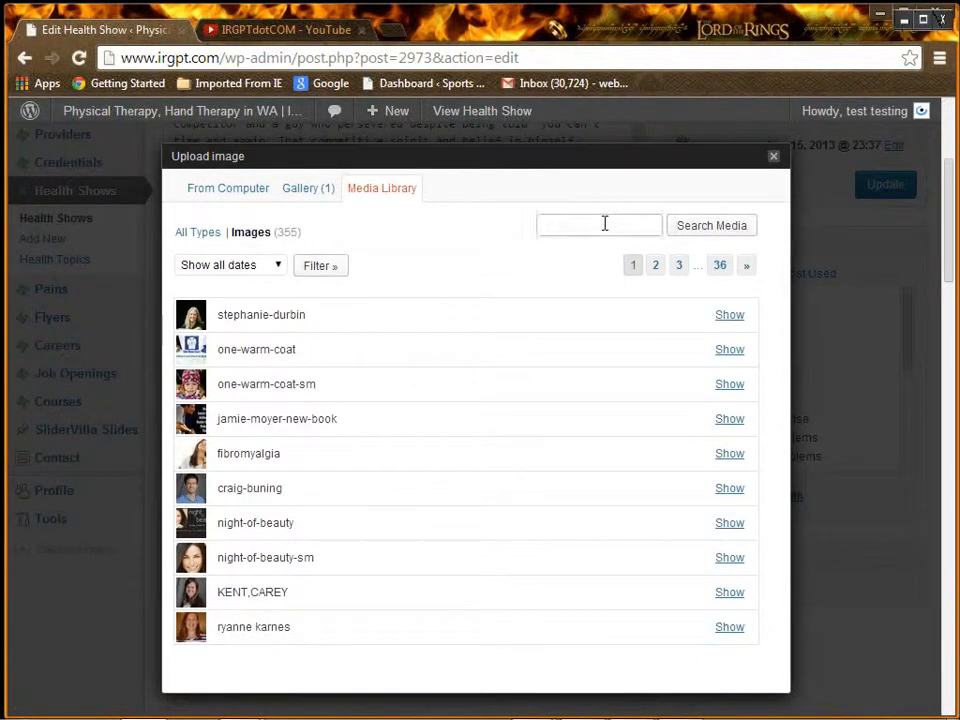
{"action": "left_click", "coordinate": [604, 224]}
{"action": "type", "text": "jam"}
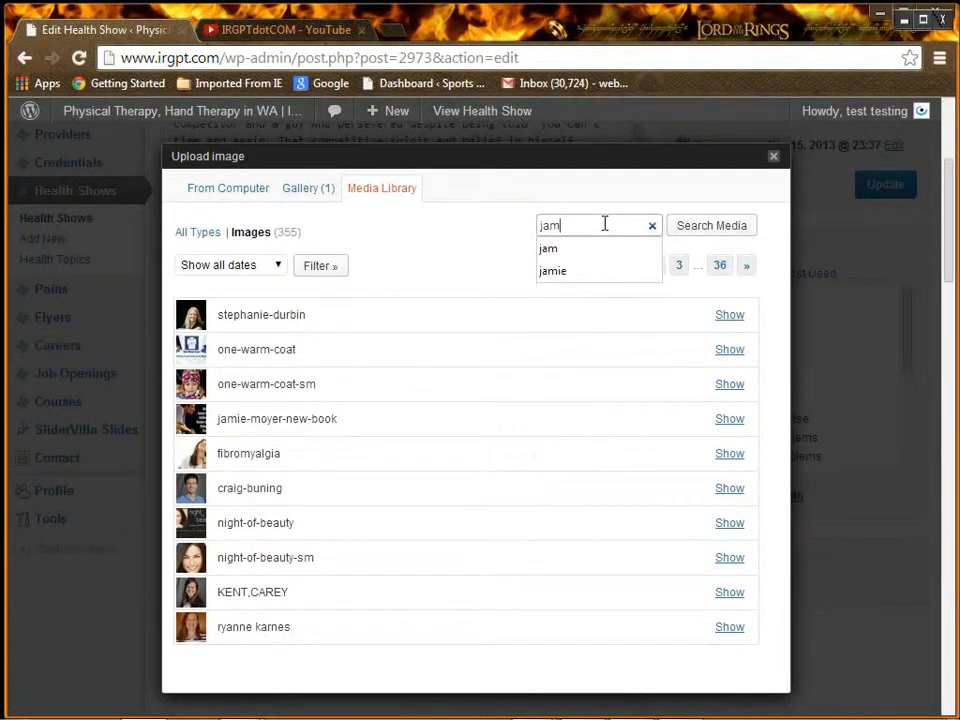
{"action": "left_click", "coordinate": [705, 231]}
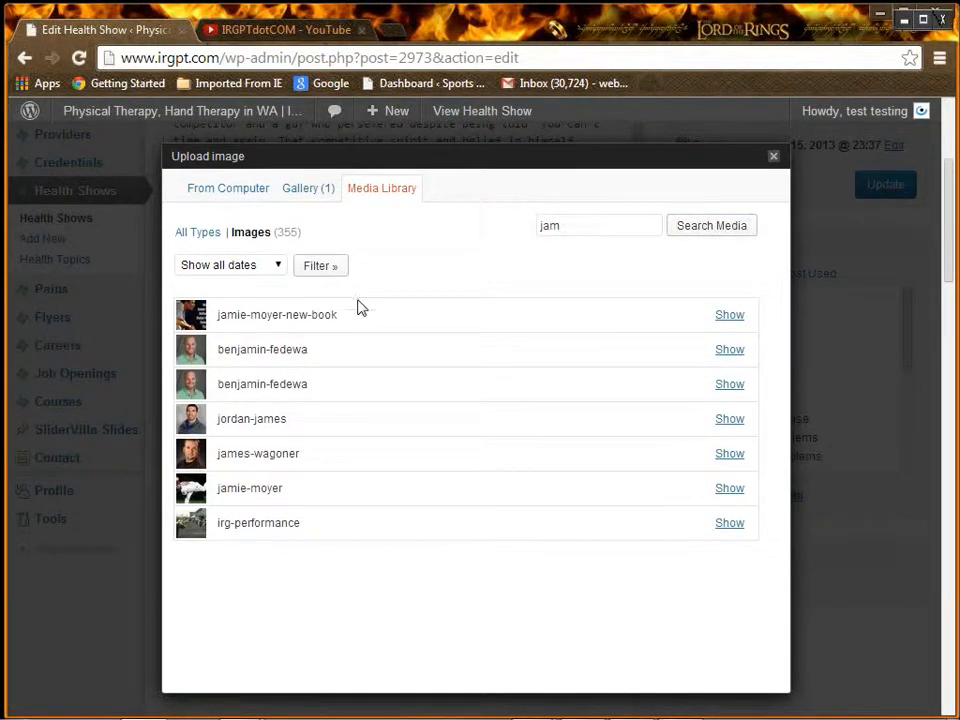
{"action": "left_click", "coordinate": [319, 190]}
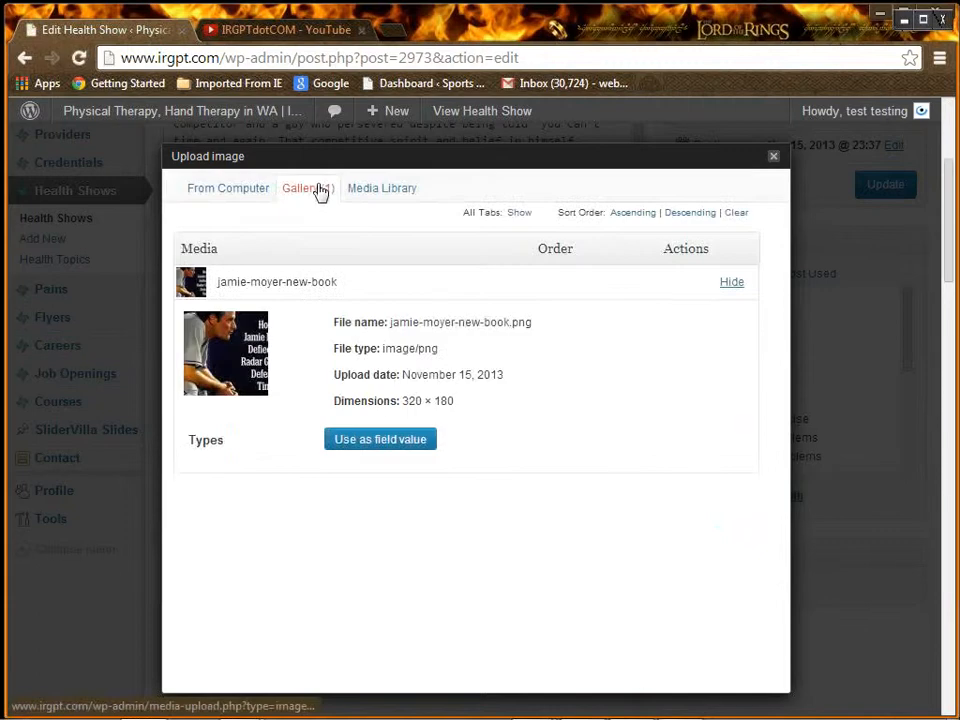
Step: Search the media library for "moyer" and use the jamie-moyer picture as the show image
{"action": "left_click", "coordinate": [399, 191]}
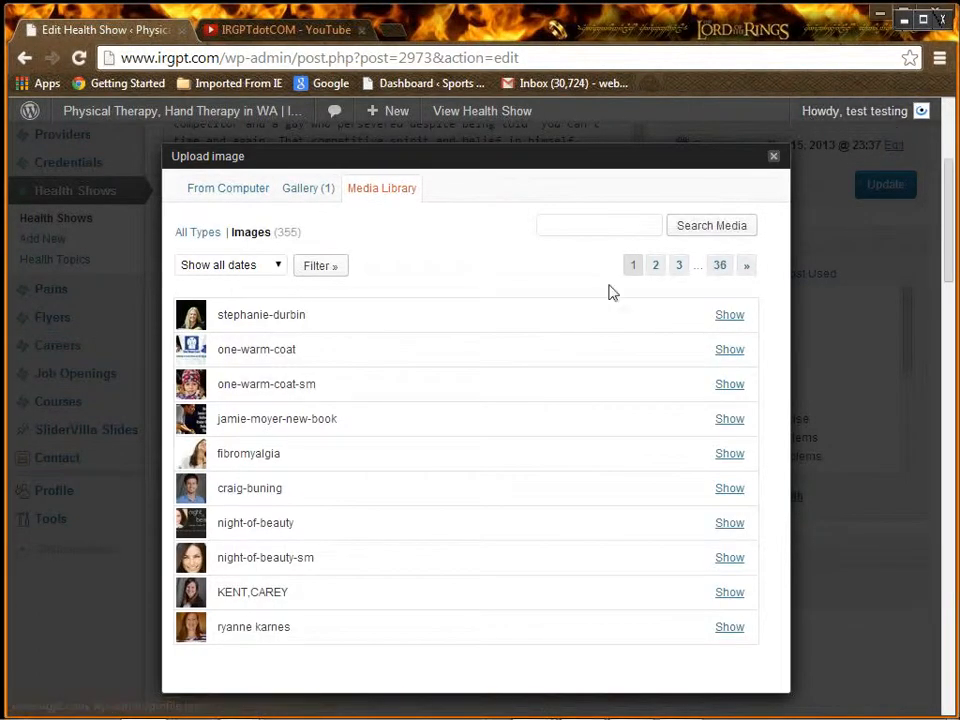
{"action": "left_click", "coordinate": [589, 230]}
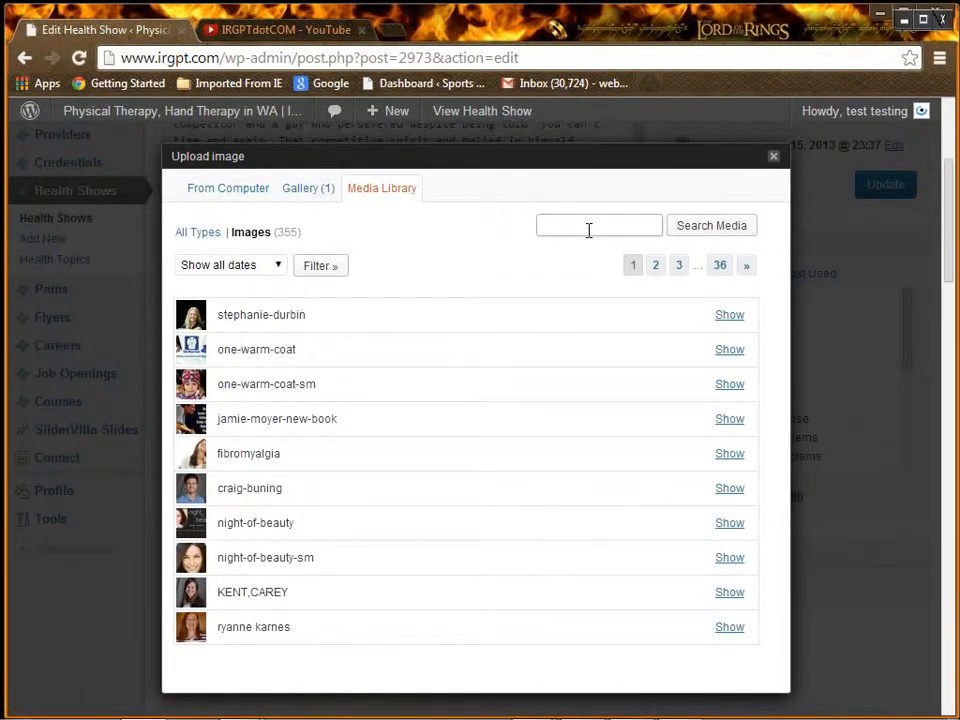
{"action": "type", "text": "moyer"}
{"action": "left_click", "coordinate": [695, 233]}
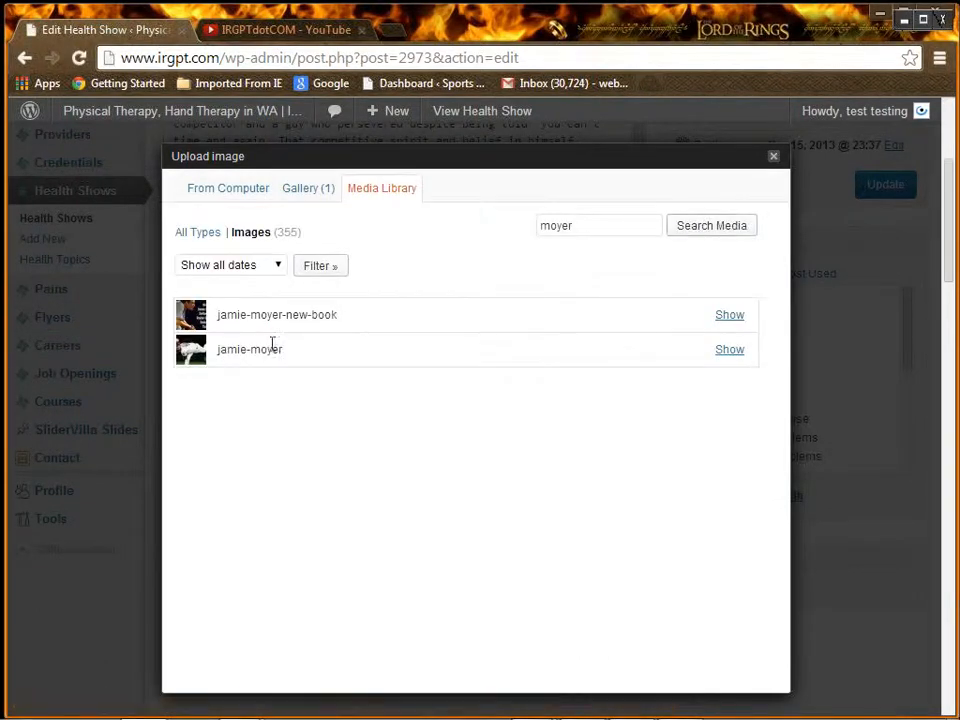
{"action": "left_click", "coordinate": [733, 352]}
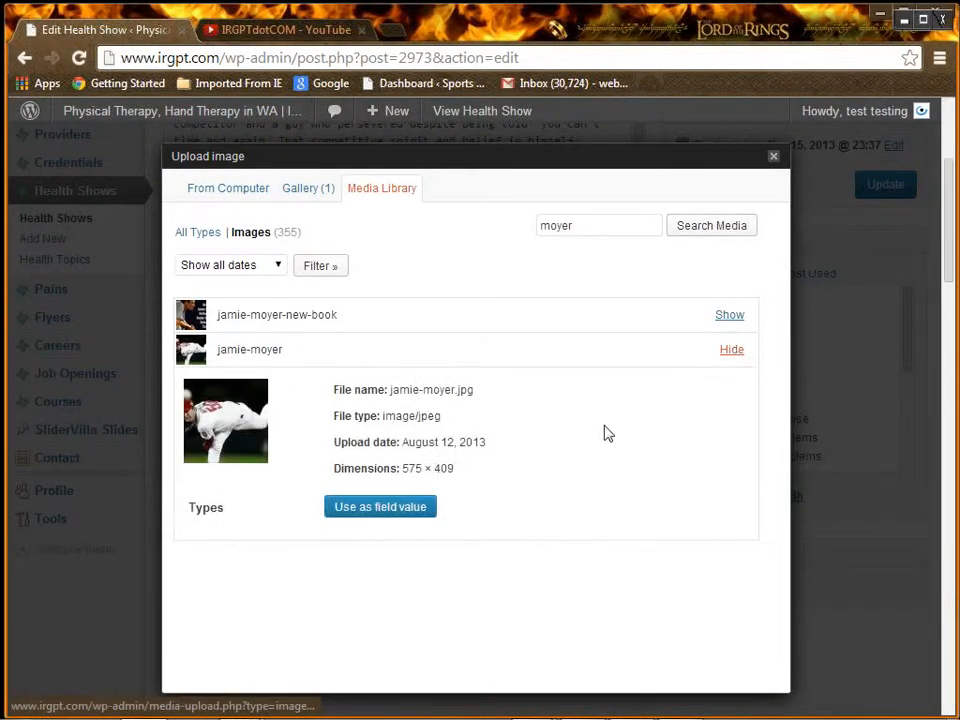
{"action": "left_click", "coordinate": [388, 510]}
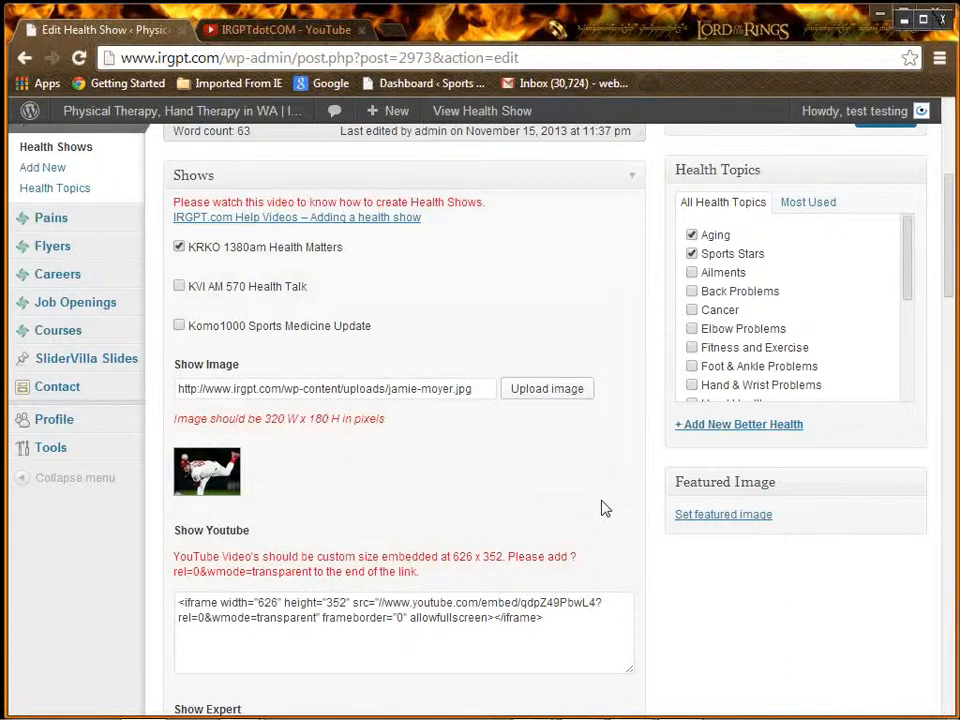
Step: Switch to the IRGPTdotCOM YouTube channel, open "Jamie Moyer Talks About His New Book, Just Tell Me I Can't" and pause the video
{"action": "scroll", "coordinate": [604, 509], "scroll_direction": "down", "scroll_amount": 3}
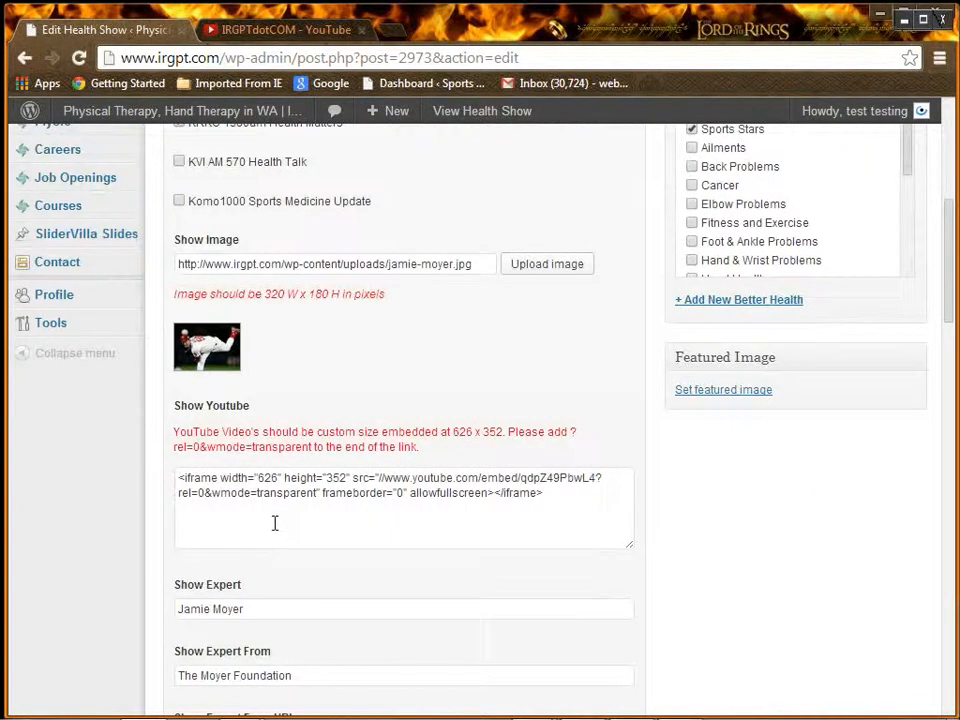
{"action": "left_click", "coordinate": [268, 493]}
{"action": "left_click_drag", "start_coordinate": [581, 498], "coordinate": [166, 488]}
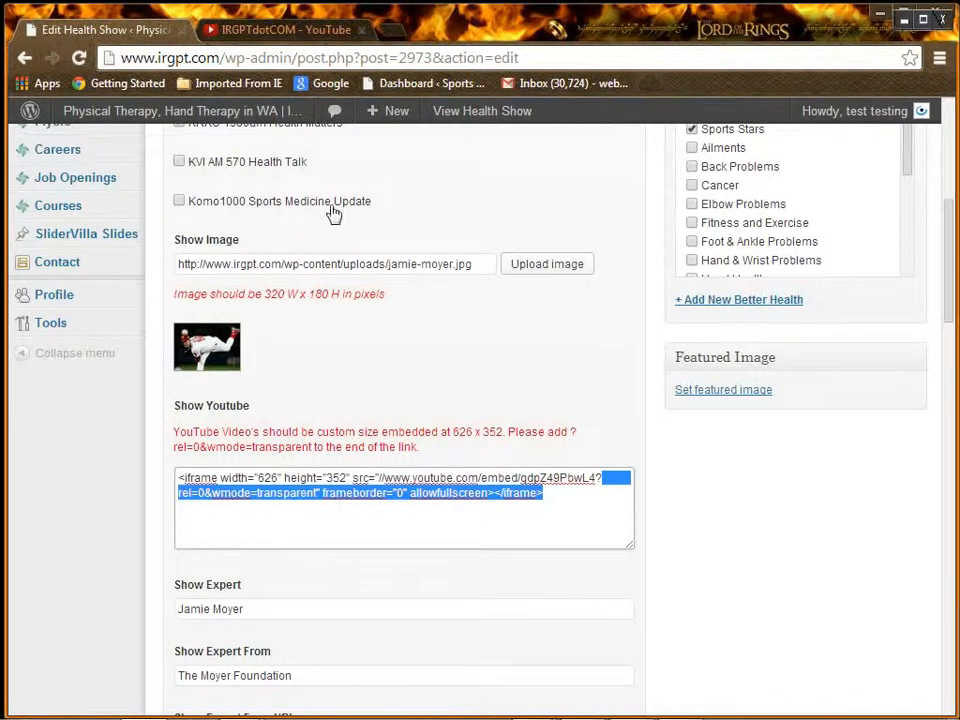
{"action": "left_click", "coordinate": [258, 32]}
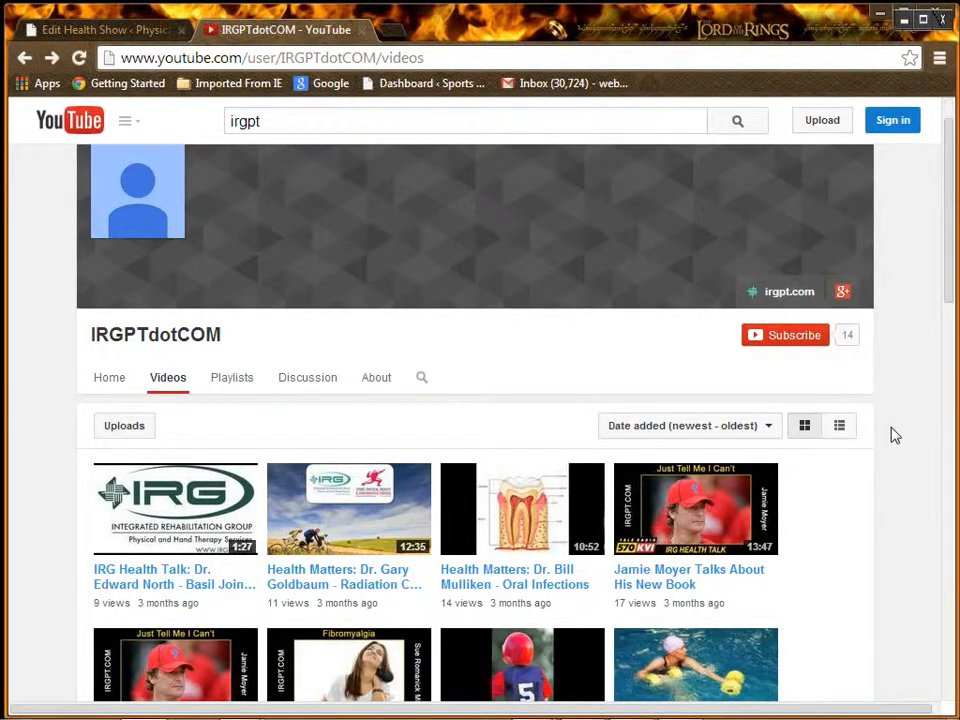
{"action": "scroll", "coordinate": [912, 437], "scroll_direction": "down", "scroll_amount": 2}
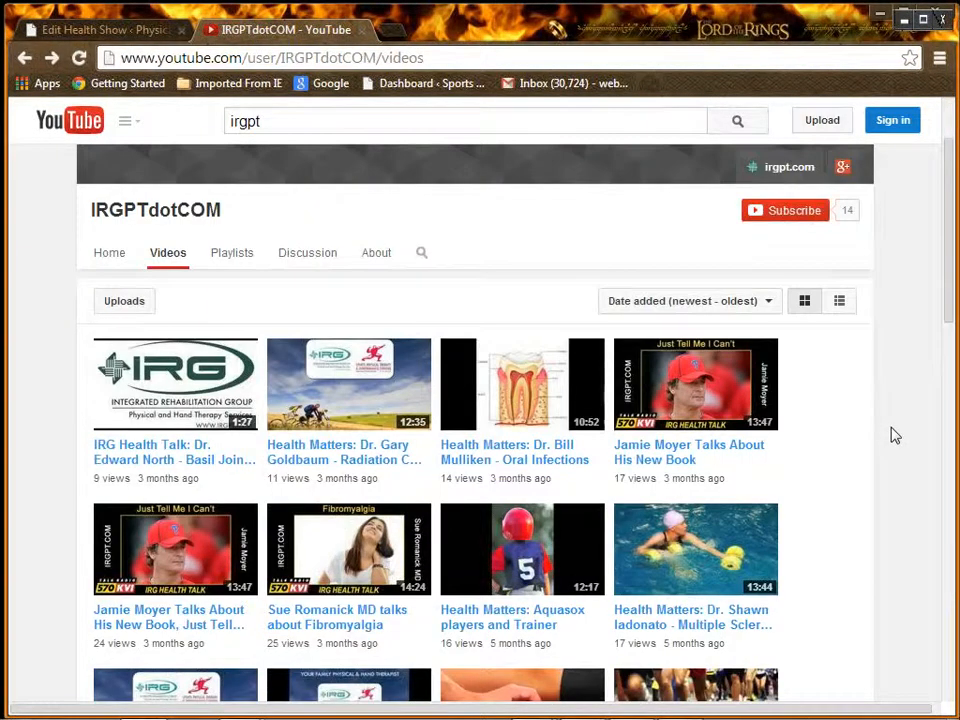
{"action": "left_click", "coordinate": [166, 570]}
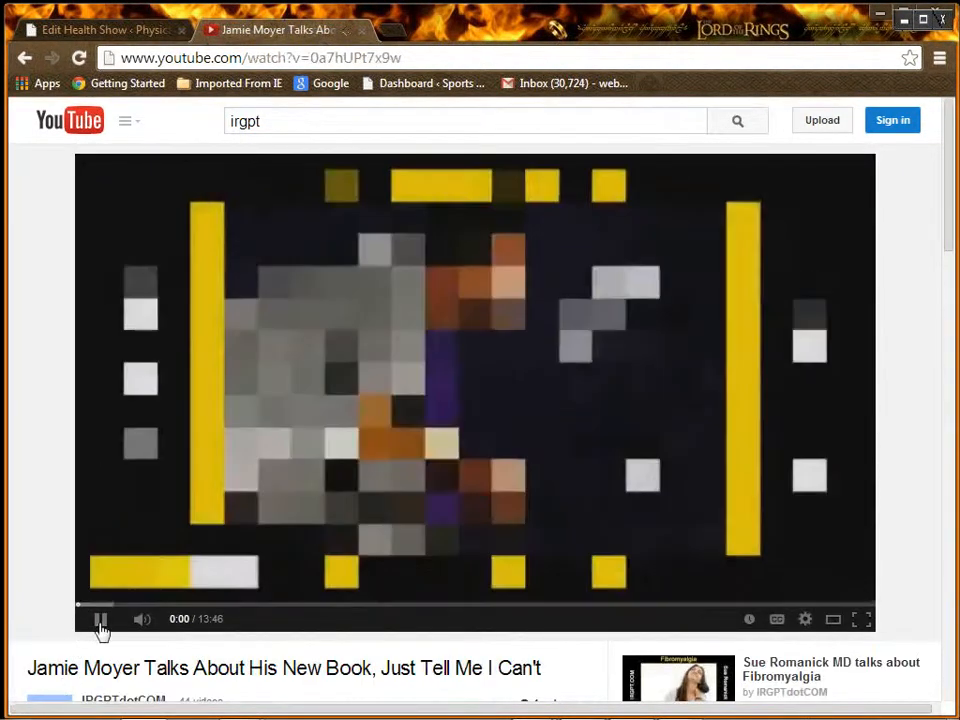
{"action": "left_click", "coordinate": [100, 619]}
Step: Display the embed code in the video's sharing options
{"action": "scroll", "coordinate": [905, 567], "scroll_direction": "down", "scroll_amount": 3}
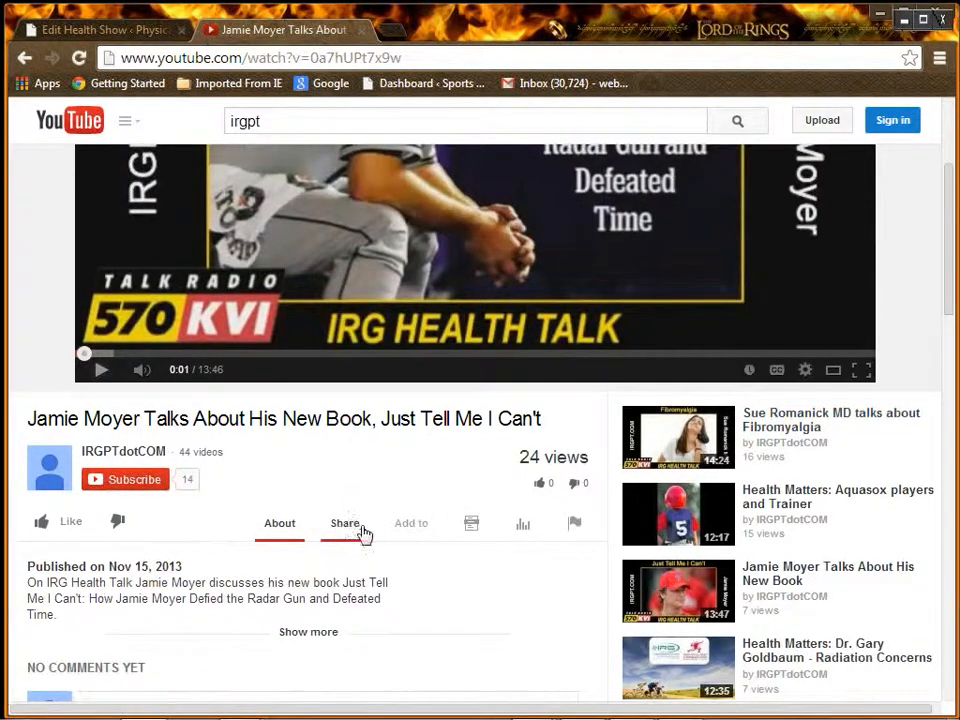
{"action": "scroll", "coordinate": [396, 568], "scroll_direction": "down", "scroll_amount": 1}
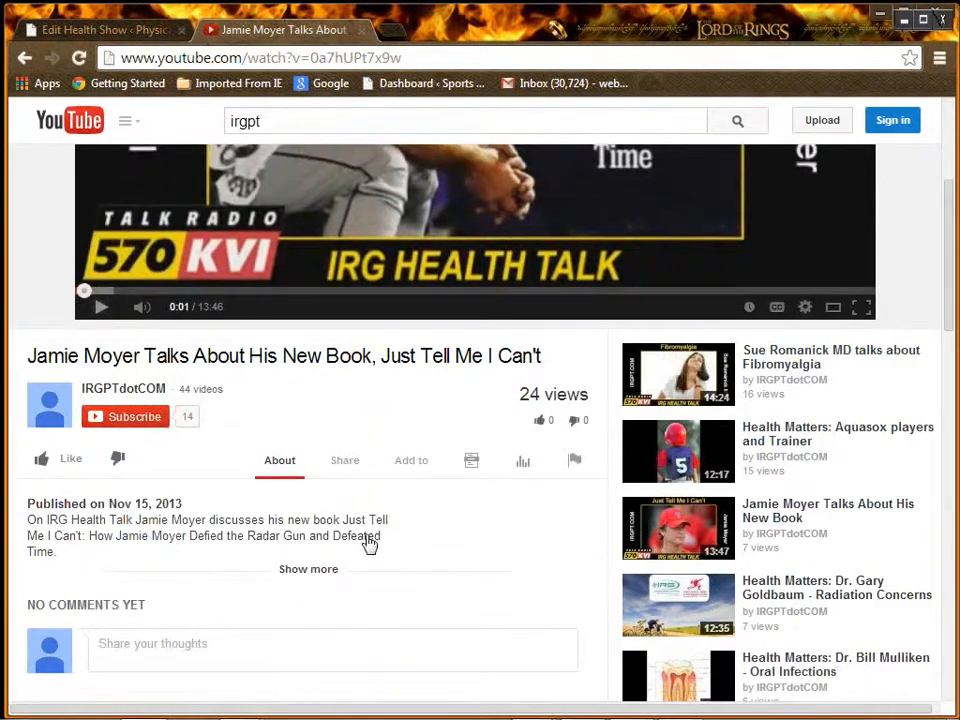
{"action": "left_click", "coordinate": [343, 468]}
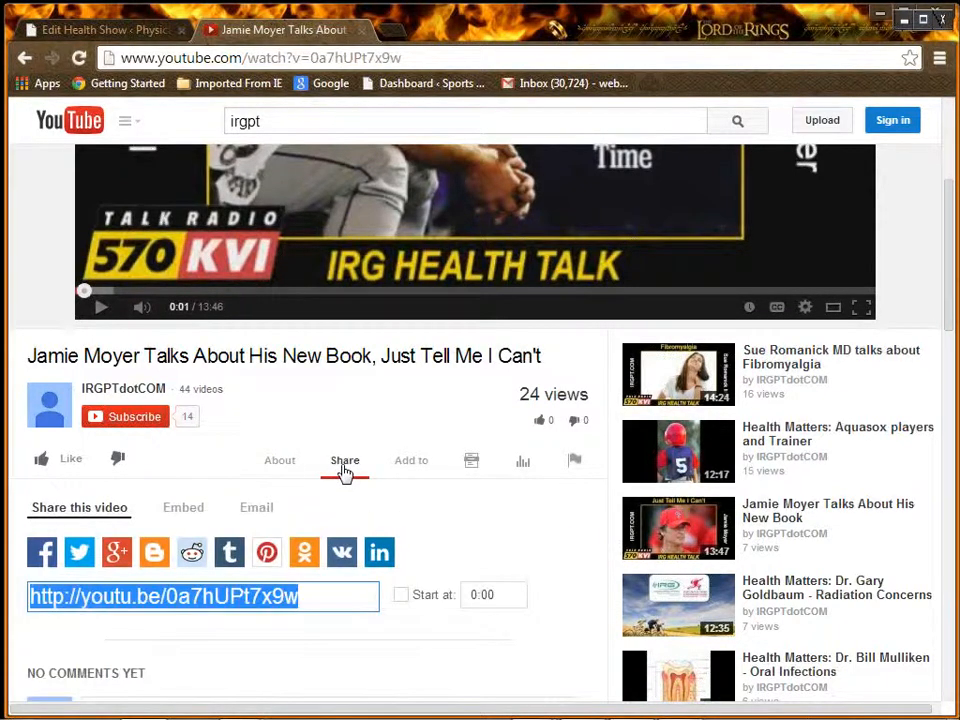
{"action": "scroll", "coordinate": [366, 512], "scroll_direction": "down", "scroll_amount": 1}
{"action": "scroll", "coordinate": [366, 512], "scroll_direction": "down", "scroll_amount": 1}
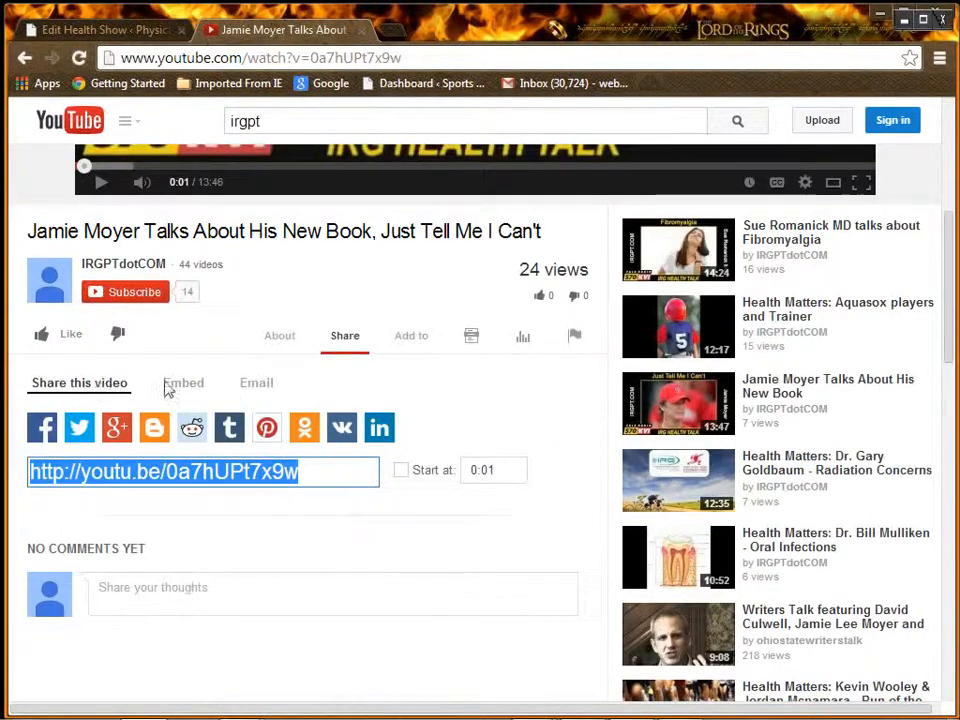
{"action": "left_click", "coordinate": [188, 389]}
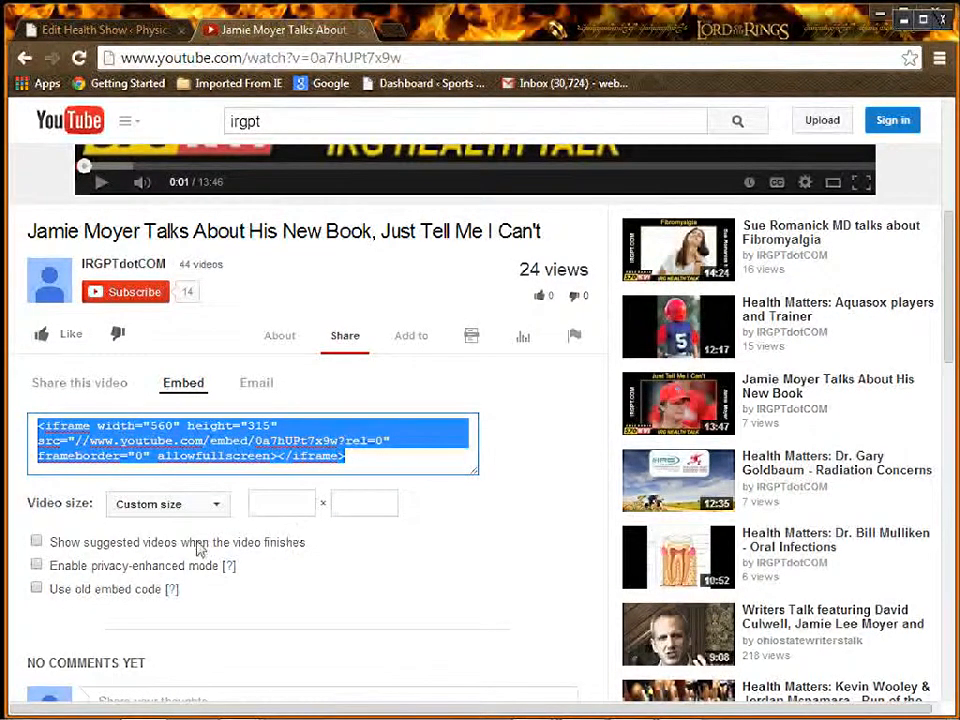
Step: Set the embed's custom video size to 626 x 352 and copy the resulting iframe code
{"action": "left_click", "coordinate": [278, 502]}
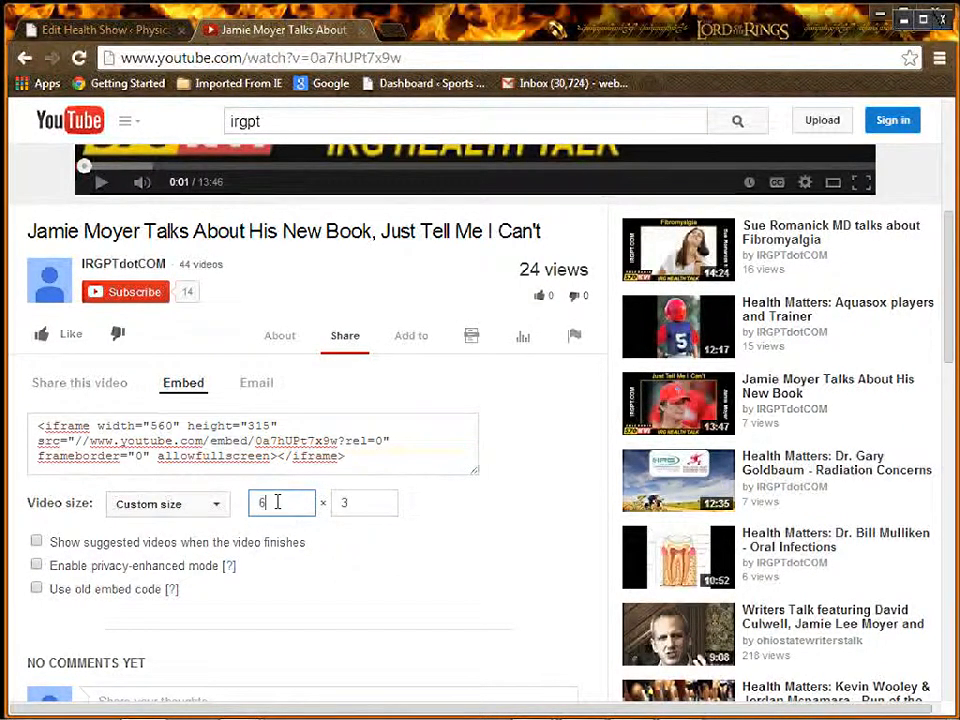
{"action": "type", "text": "626"}
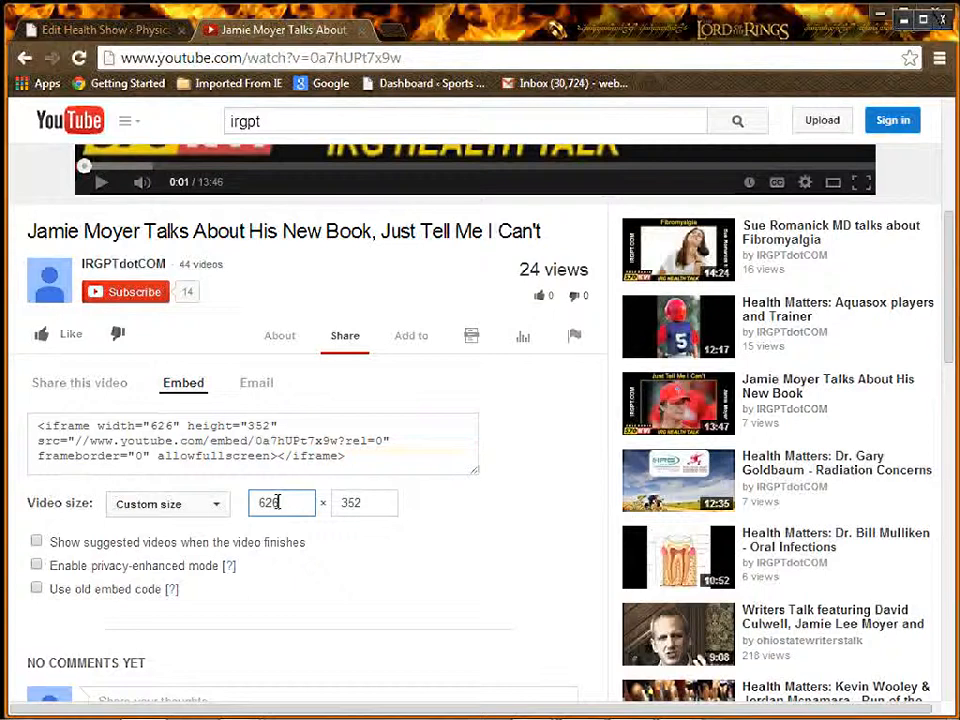
{"action": "left_click", "coordinate": [382, 505]}
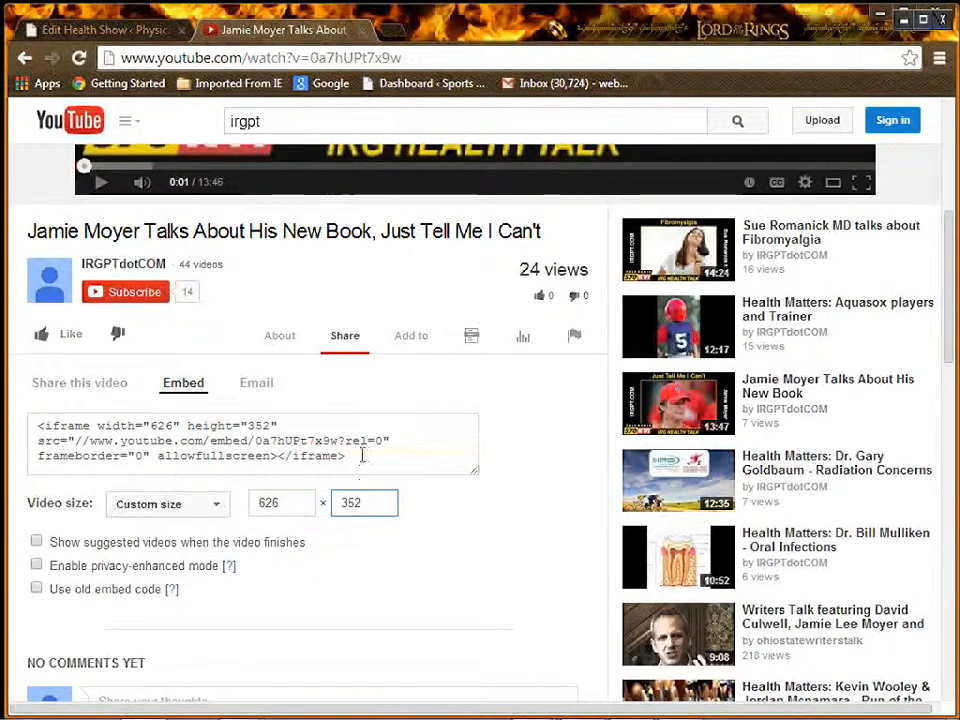
{"action": "left_click_drag", "start_coordinate": [366, 455], "coordinate": [30, 428]}
{"action": "key", "text": "ctrl+c"}
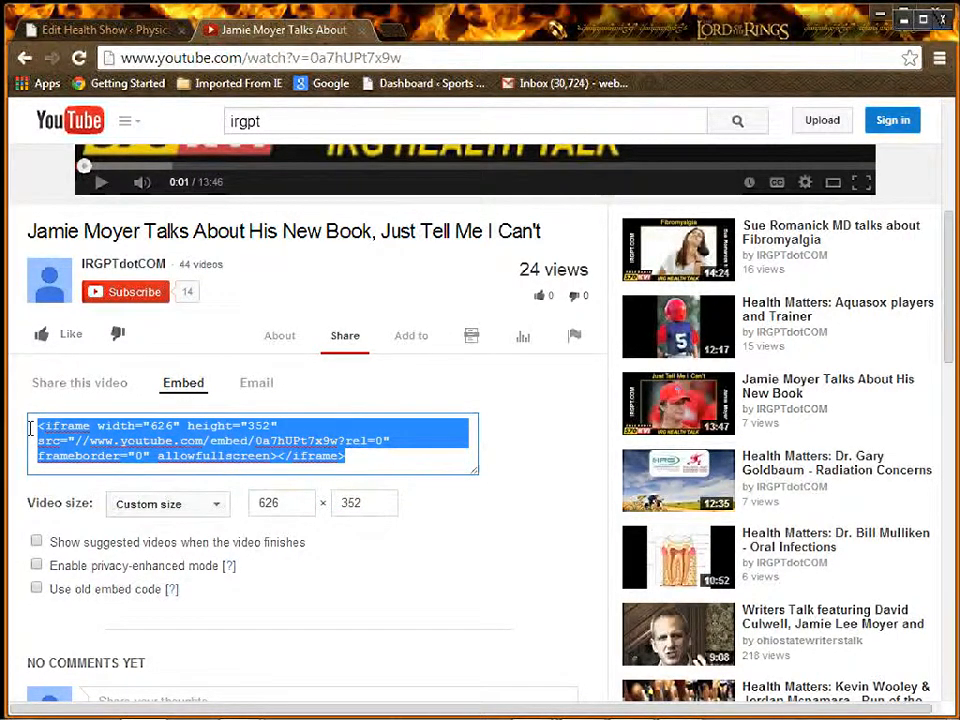
Step: Return to the health show in WordPress and replace the Show Youtube code with the copied embed code
{"action": "left_click", "coordinate": [92, 31]}
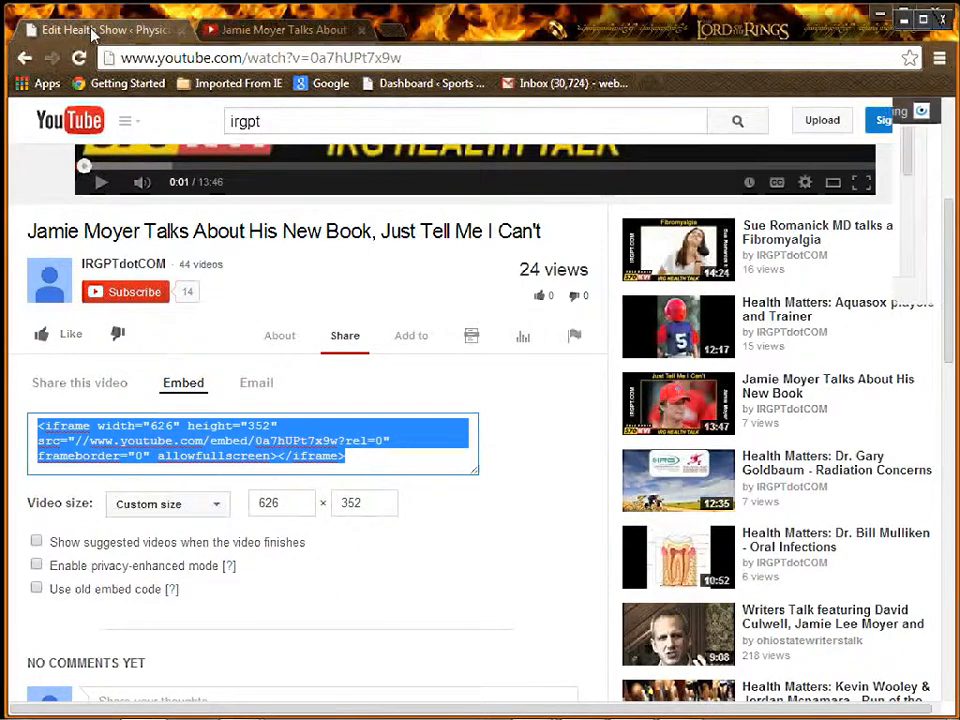
{"action": "left_click", "coordinate": [497, 516]}
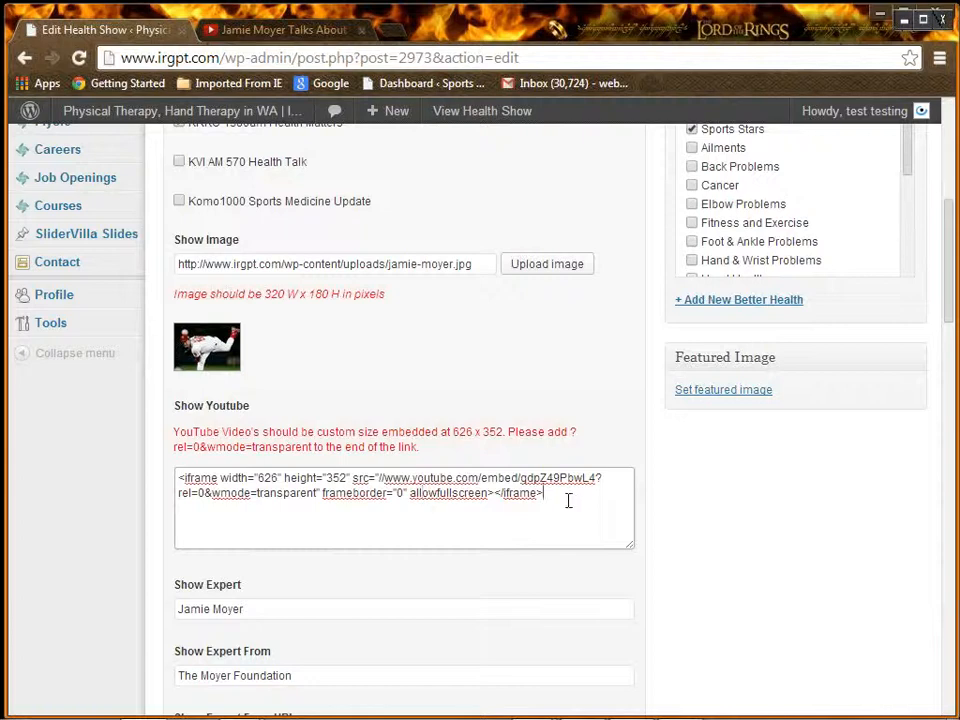
{"action": "left_click_drag", "start_coordinate": [568, 500], "coordinate": [146, 476]}
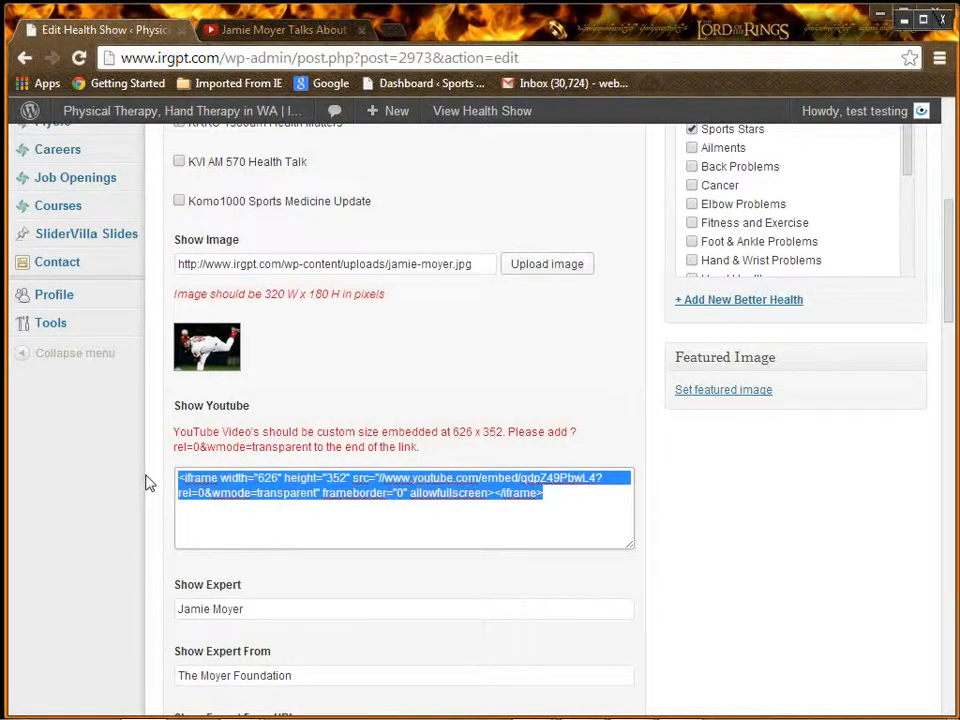
{"action": "key", "text": "ctrl+v"}
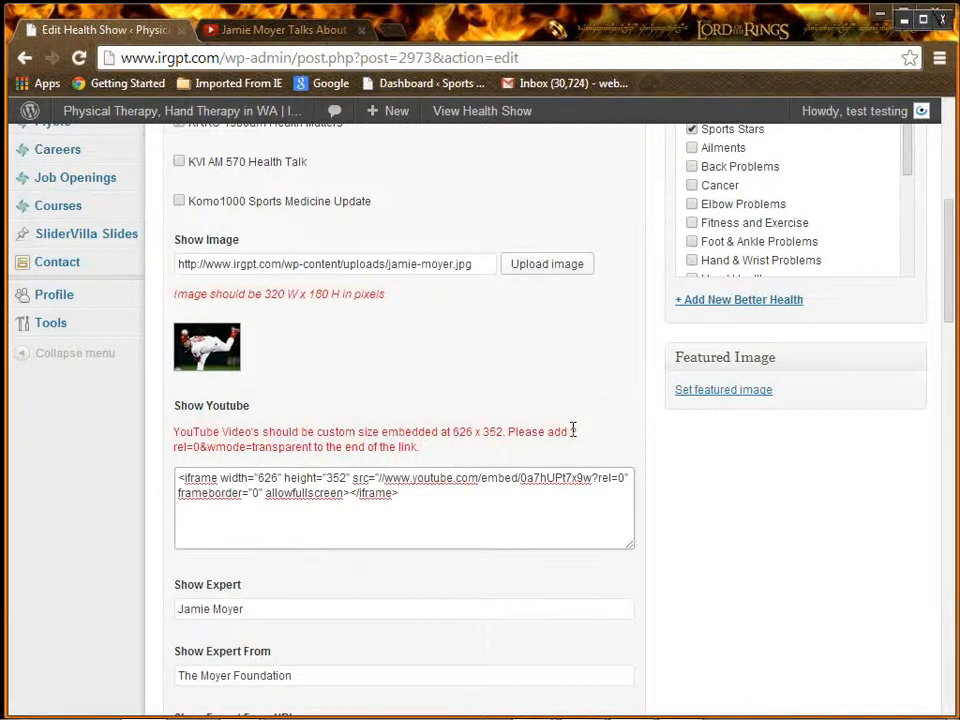
Step: Replace the ending of the embedded video link with "?rel=0&wmode=transparent", following the instruction above the Show Youtube field
{"action": "left_click_drag", "start_coordinate": [573, 431], "coordinate": [310, 450]}
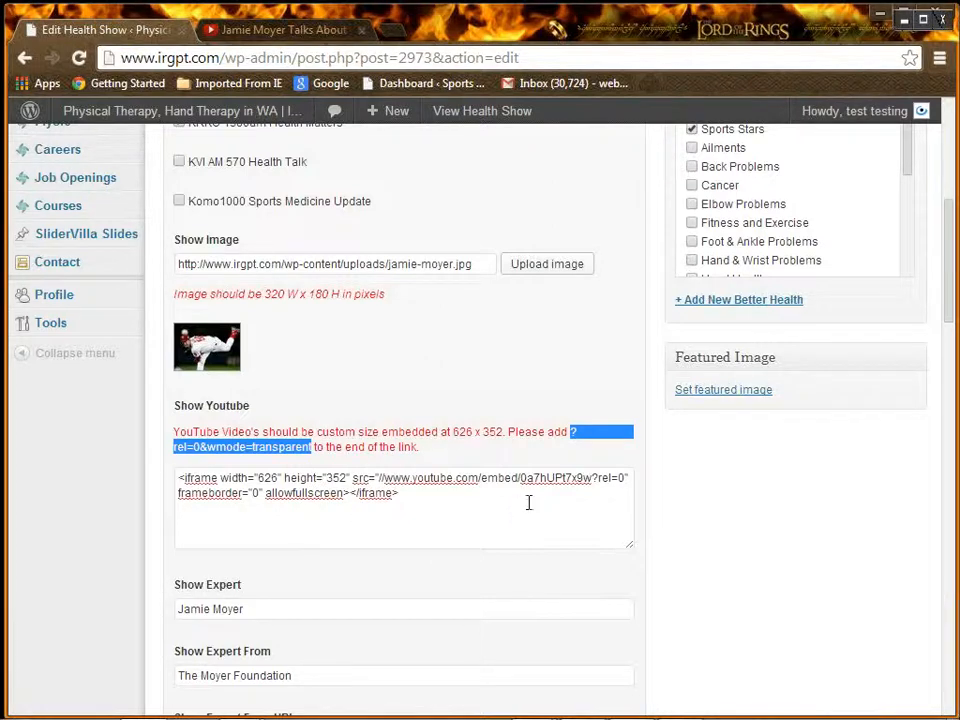
{"action": "left_click", "coordinate": [594, 479]}
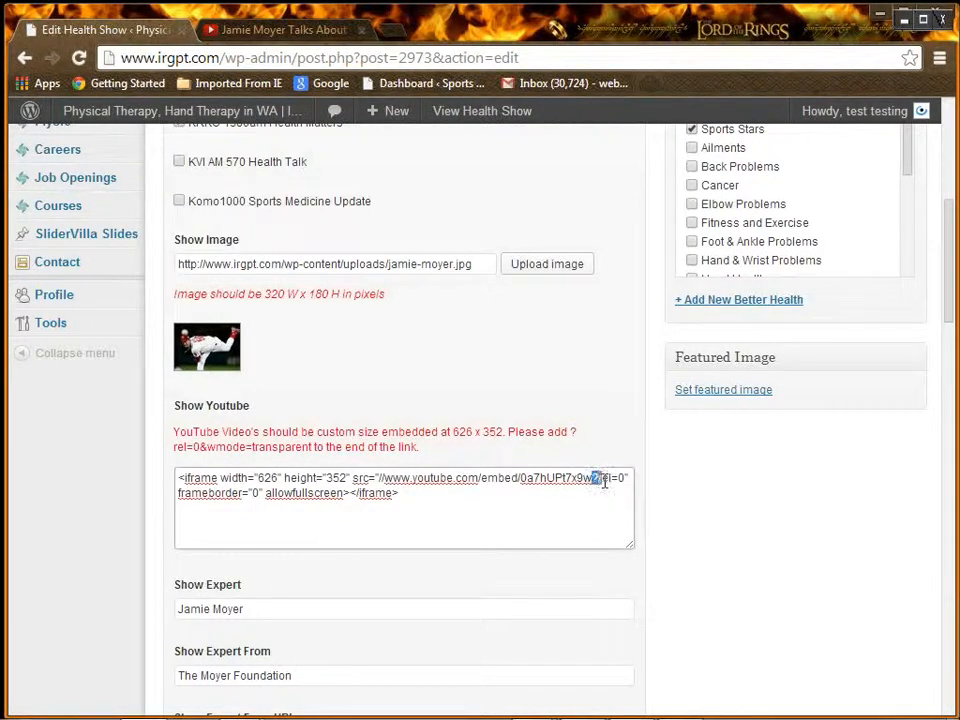
{"action": "left_click_drag", "start_coordinate": [605, 482], "coordinate": [621, 481]}
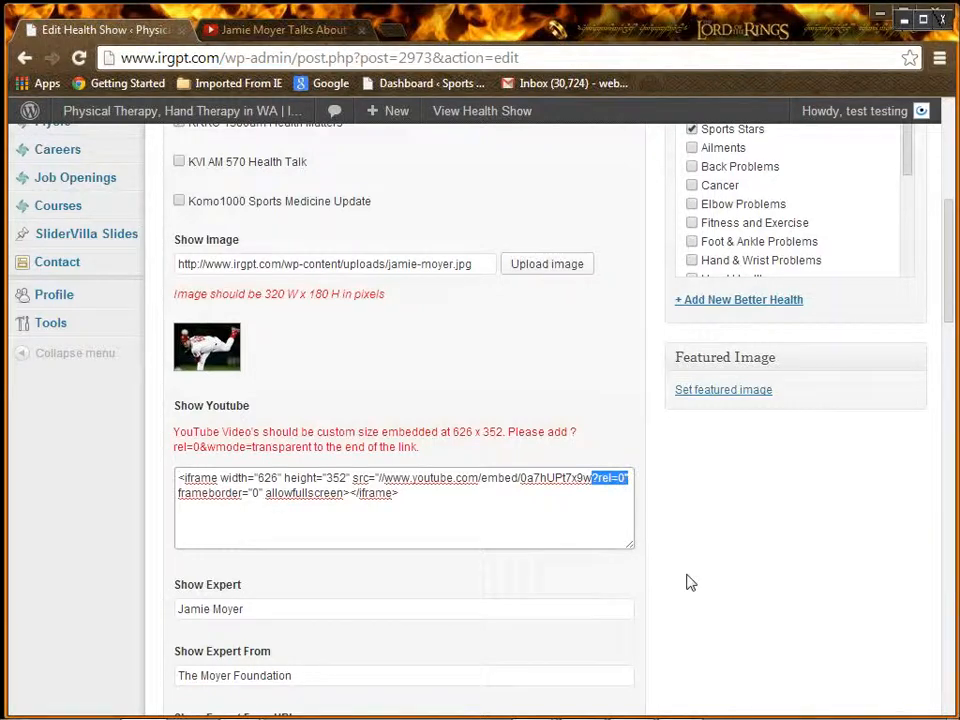
{"action": "type", "text": "?rel=0&wmode=transparent"}
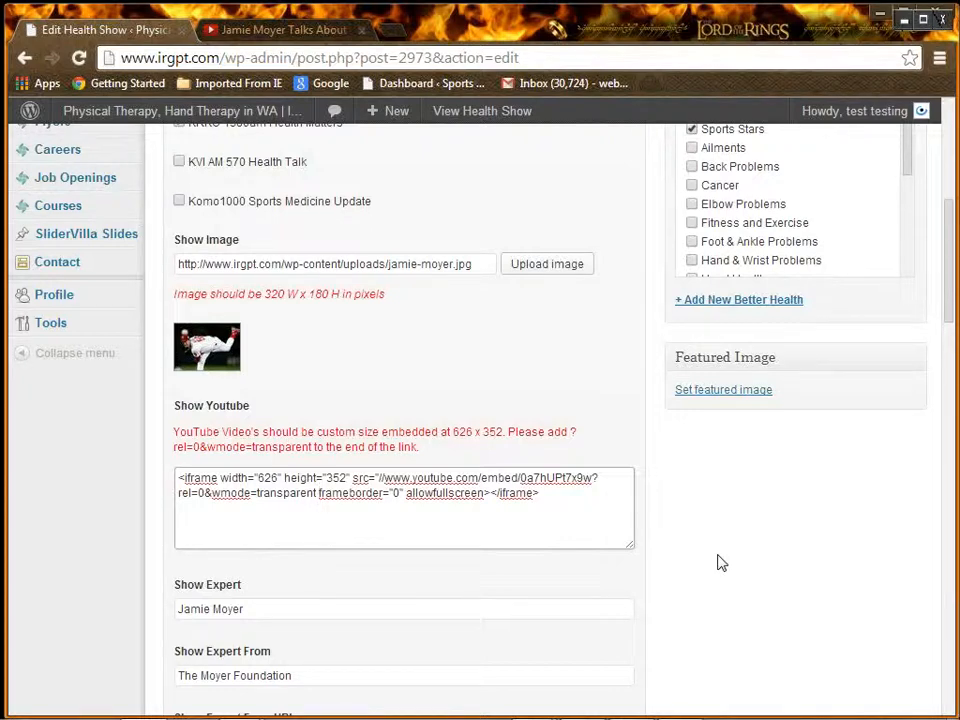
Step: Review the show expert's name, organization and URL fields, and enlarge the Show Expert Specialty box to read its full text
{"action": "scroll", "coordinate": [717, 562], "scroll_direction": "down", "scroll_amount": 3}
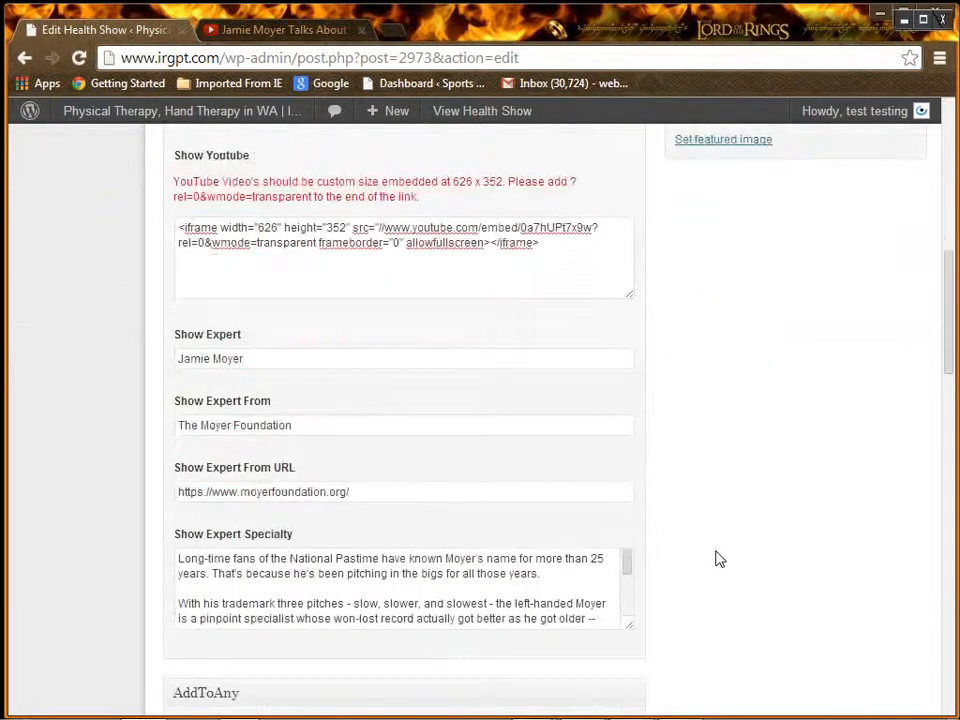
{"action": "left_click_drag", "start_coordinate": [251, 358], "coordinate": [156, 360]}
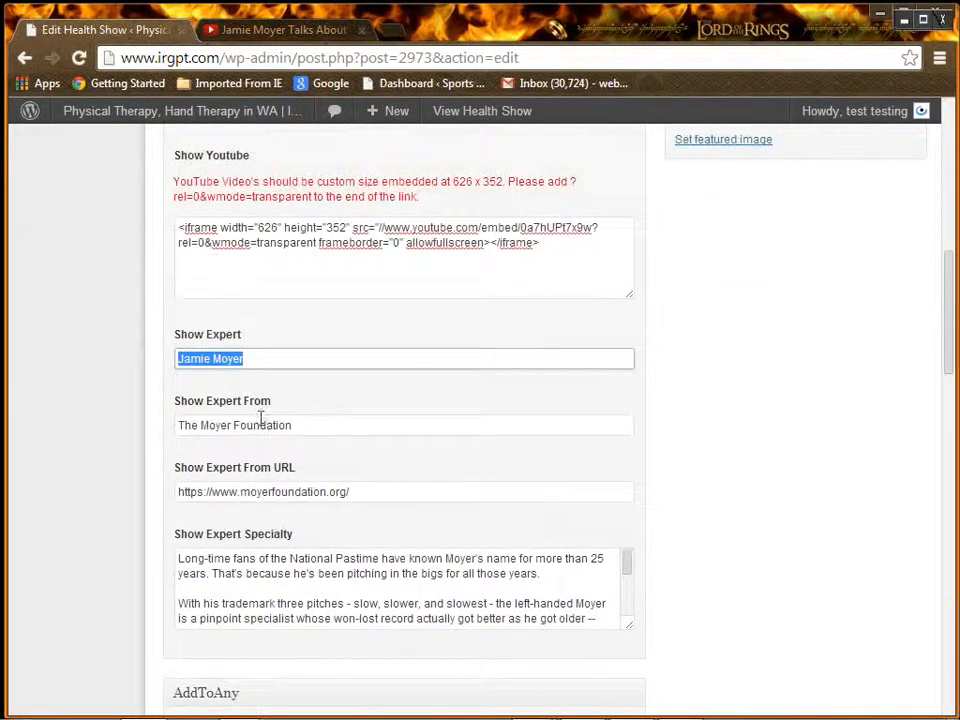
{"action": "left_click_drag", "start_coordinate": [325, 429], "coordinate": [168, 425]}
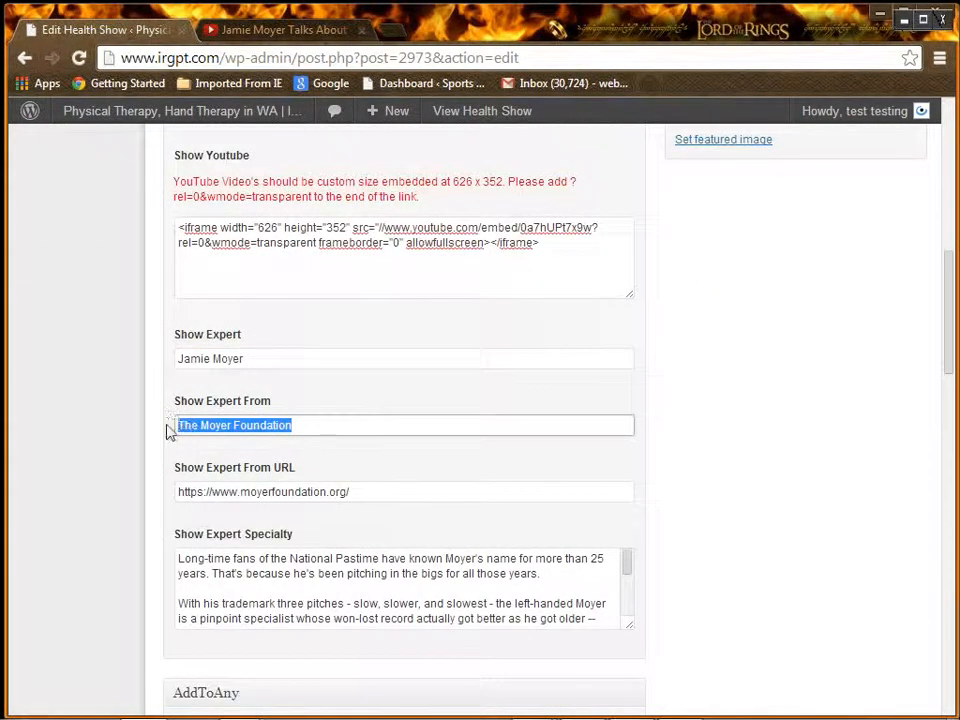
{"action": "left_click", "coordinate": [366, 493]}
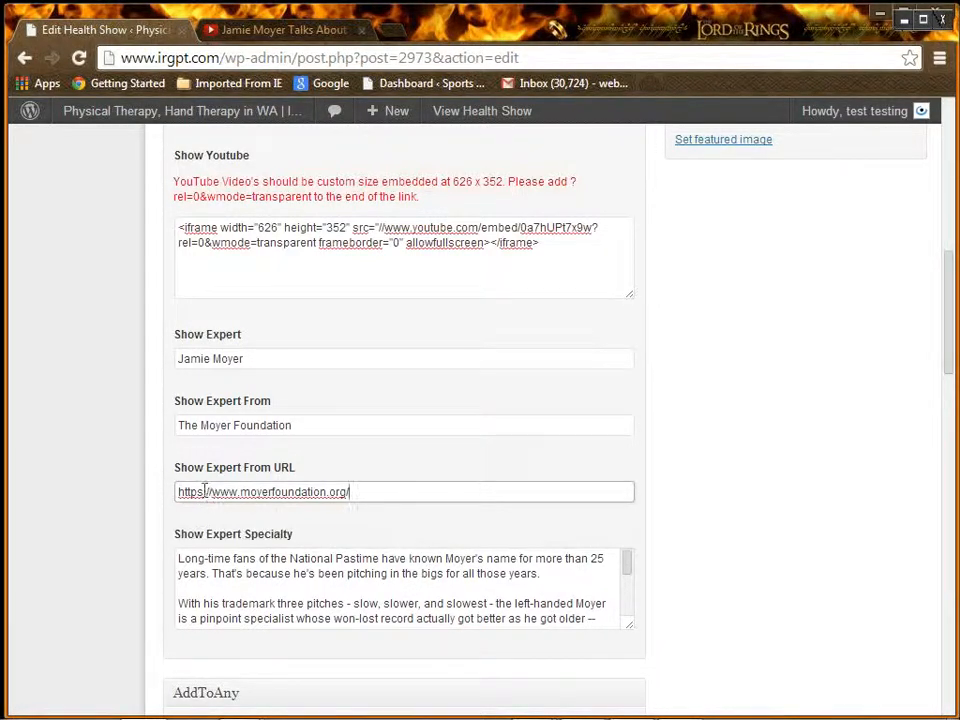
{"action": "left_click_drag", "start_coordinate": [210, 491], "coordinate": [178, 489]}
{"action": "left_click", "coordinate": [716, 512]}
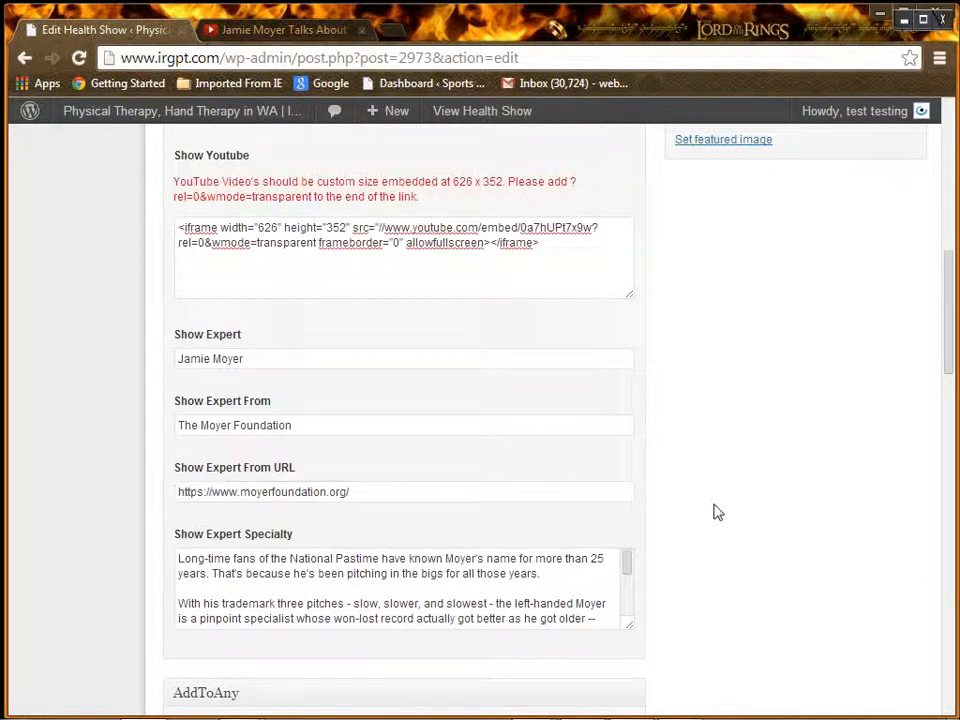
{"action": "scroll", "coordinate": [716, 512], "scroll_direction": "down", "scroll_amount": 2}
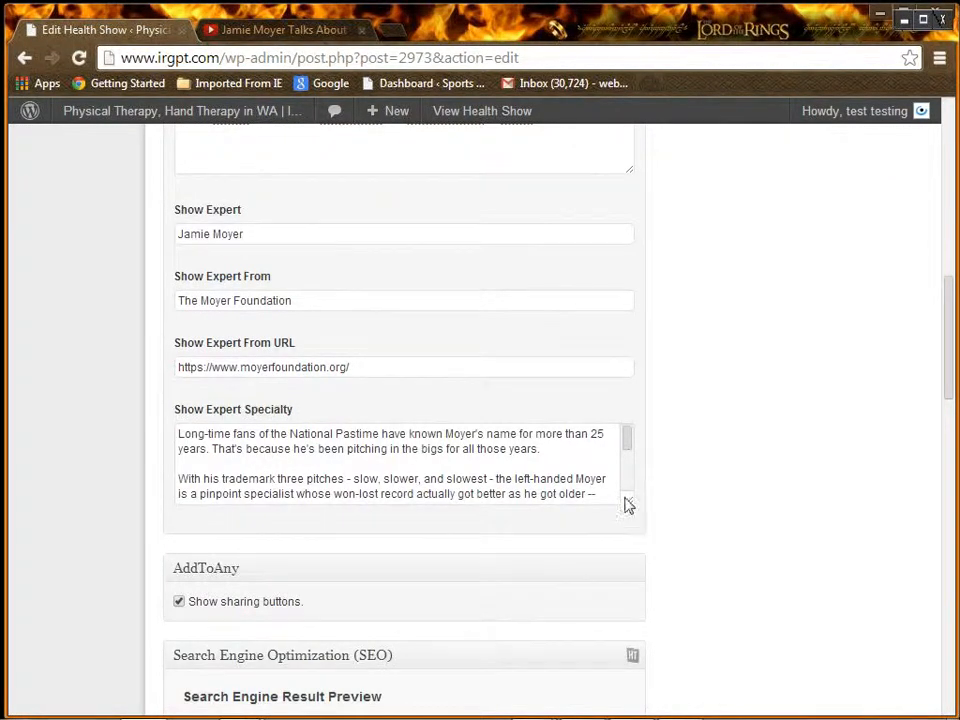
{"action": "left_click_drag", "start_coordinate": [630, 509], "coordinate": [636, 716]}
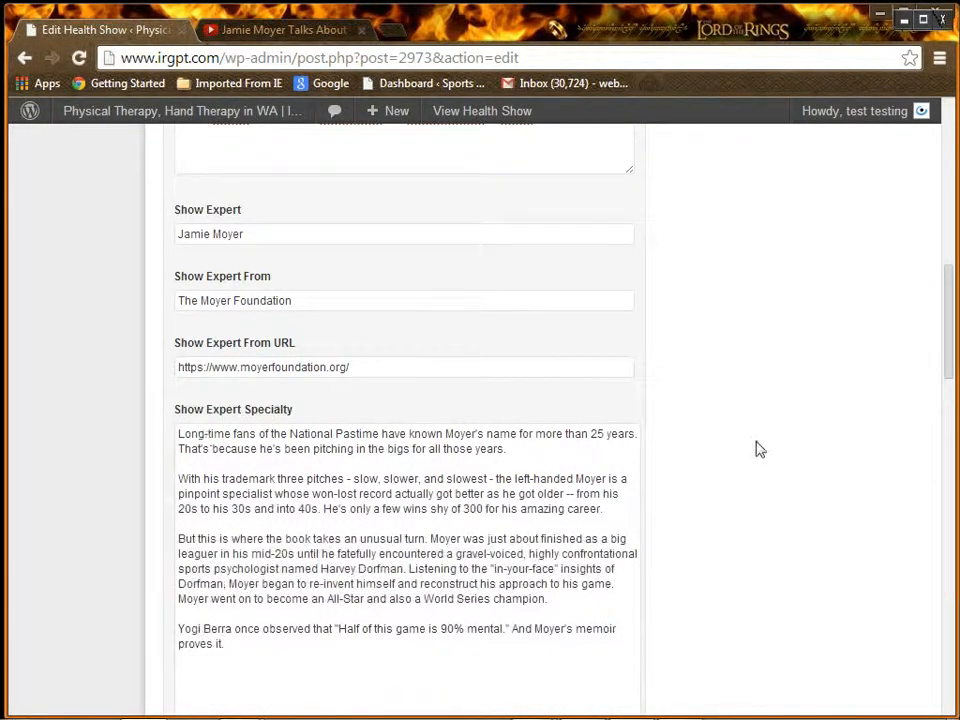
Step: Examine the show's search engine result preview and the custom SEO title and description fields
{"action": "scroll", "coordinate": [756, 450], "scroll_direction": "down", "scroll_amount": 3}
{"action": "scroll", "coordinate": [756, 449], "scroll_direction": "down", "scroll_amount": 2}
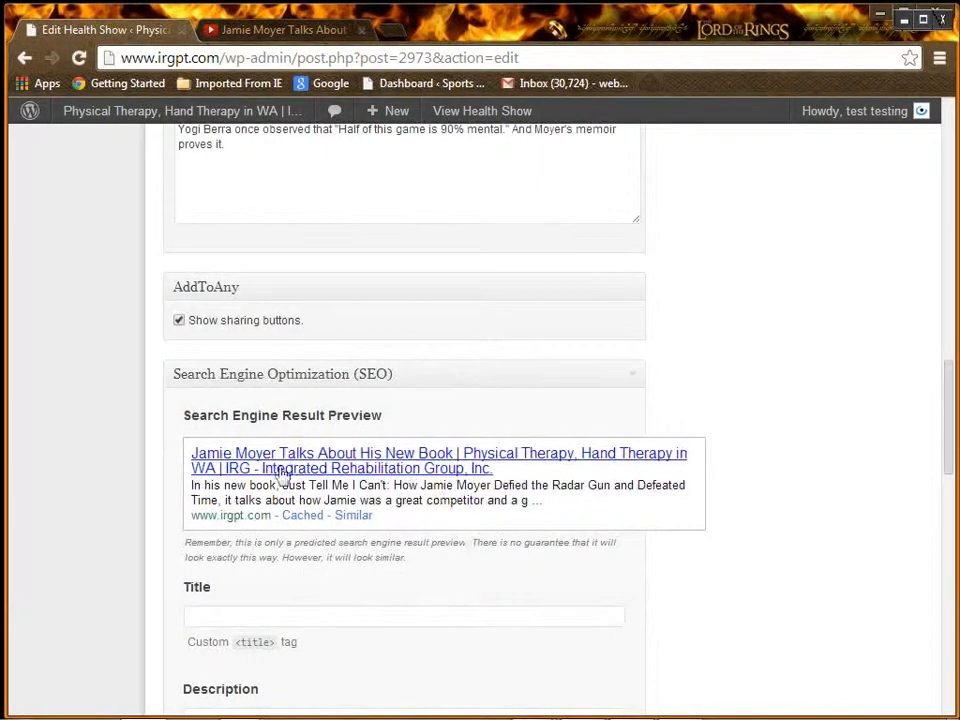
{"action": "left_click", "coordinate": [253, 617]}
{"action": "scroll", "coordinate": [576, 585], "scroll_direction": "down", "scroll_amount": 1}
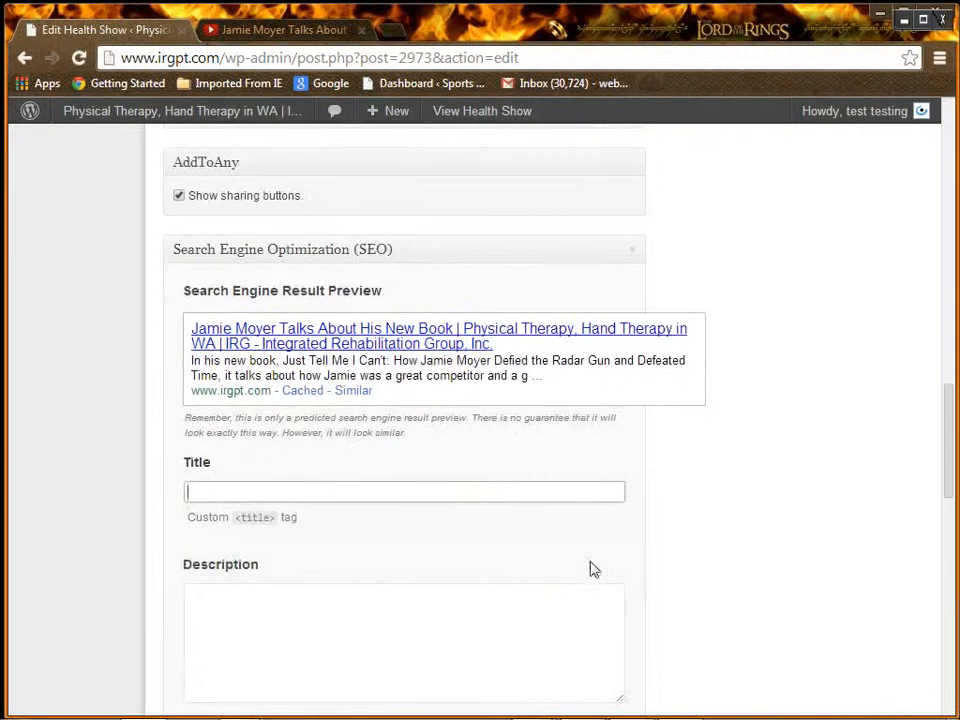
{"action": "left_click", "coordinate": [244, 616]}
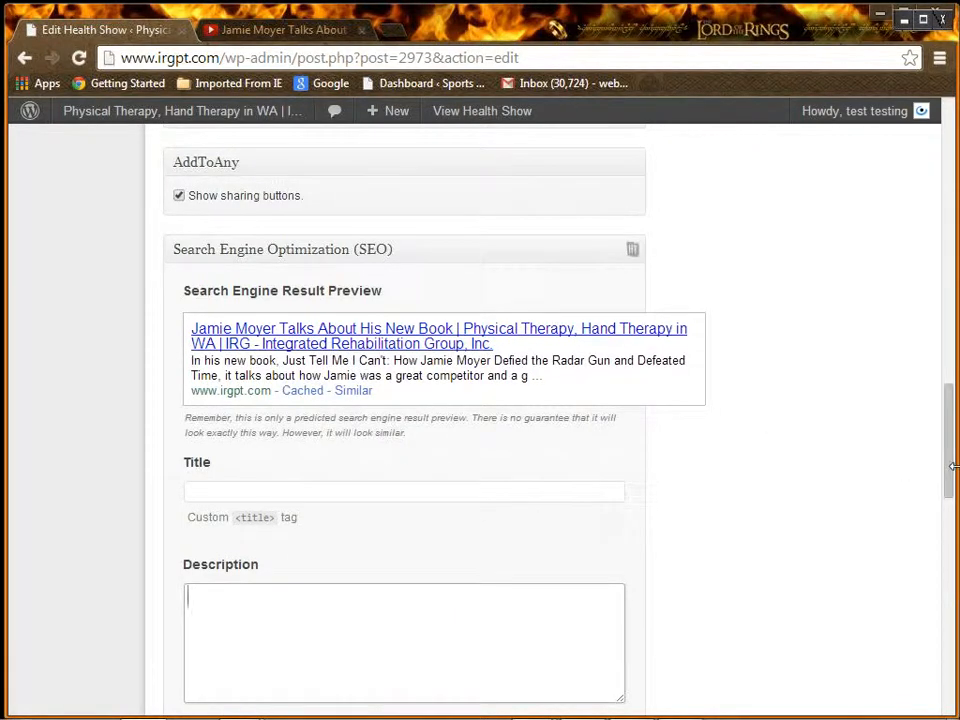
Step: Update the published health show to save its edited station, image and video
{"action": "left_click_drag", "start_coordinate": [951, 467], "coordinate": [945, 183]}
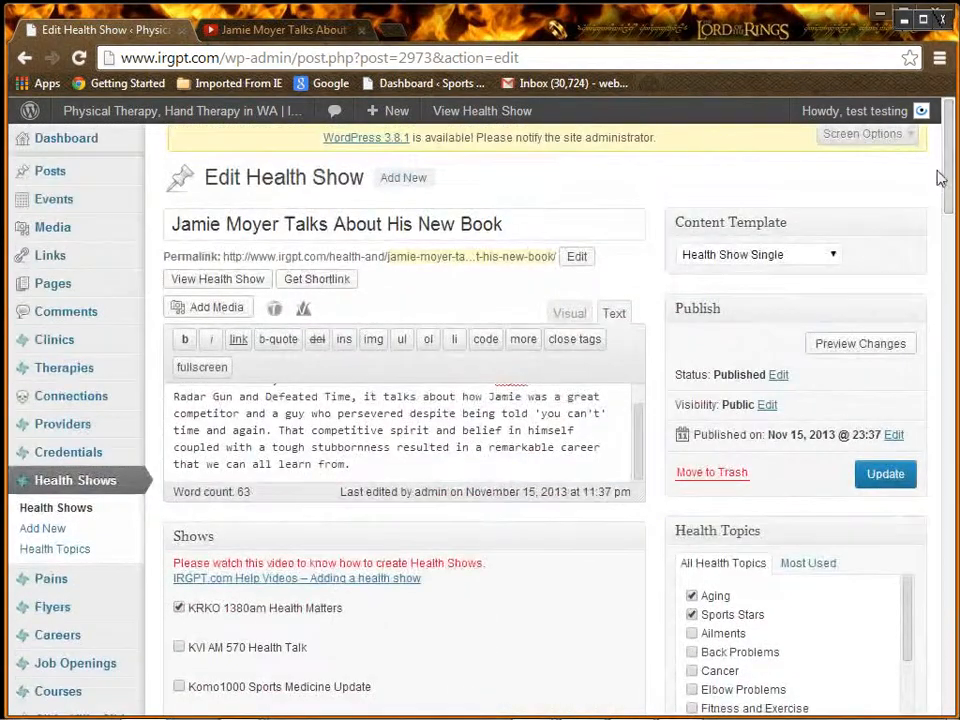
{"action": "left_click", "coordinate": [877, 478]}
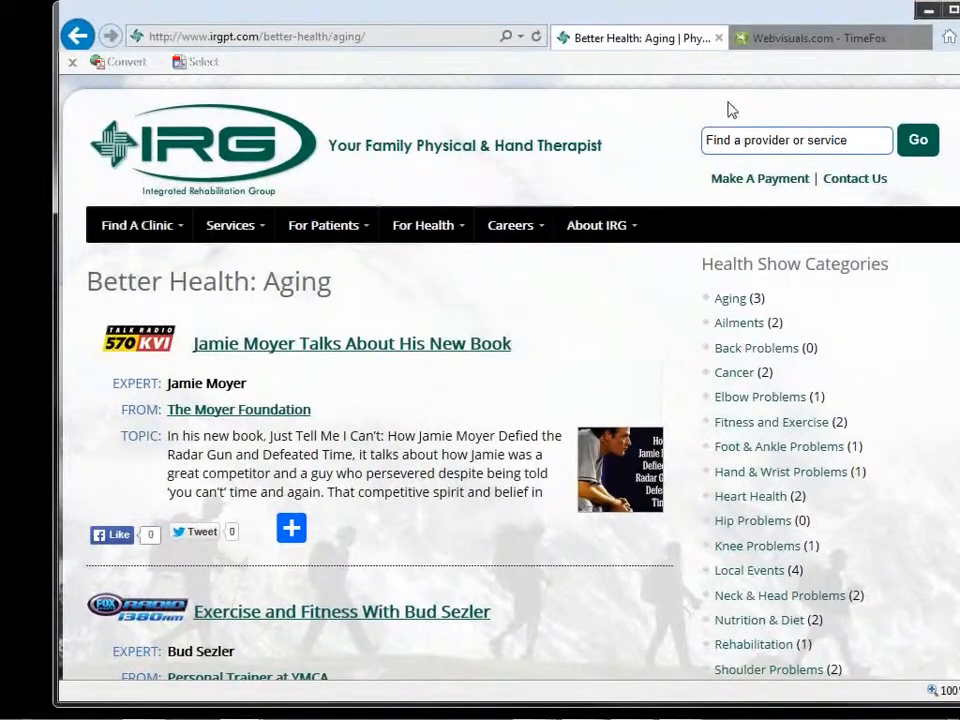
Step: Check the edited health show on the IRG home page and in the latest shows list on the Make Payment page
{"action": "left_click", "coordinate": [213, 136]}
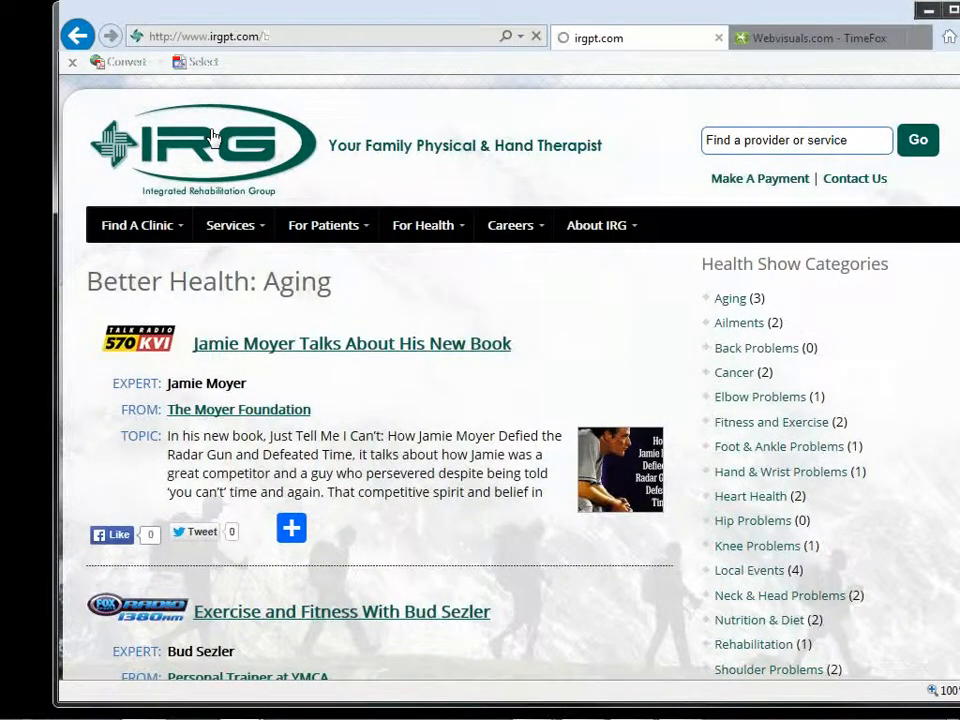
{"action": "scroll", "coordinate": [473, 474], "scroll_direction": "down", "scroll_amount": 3}
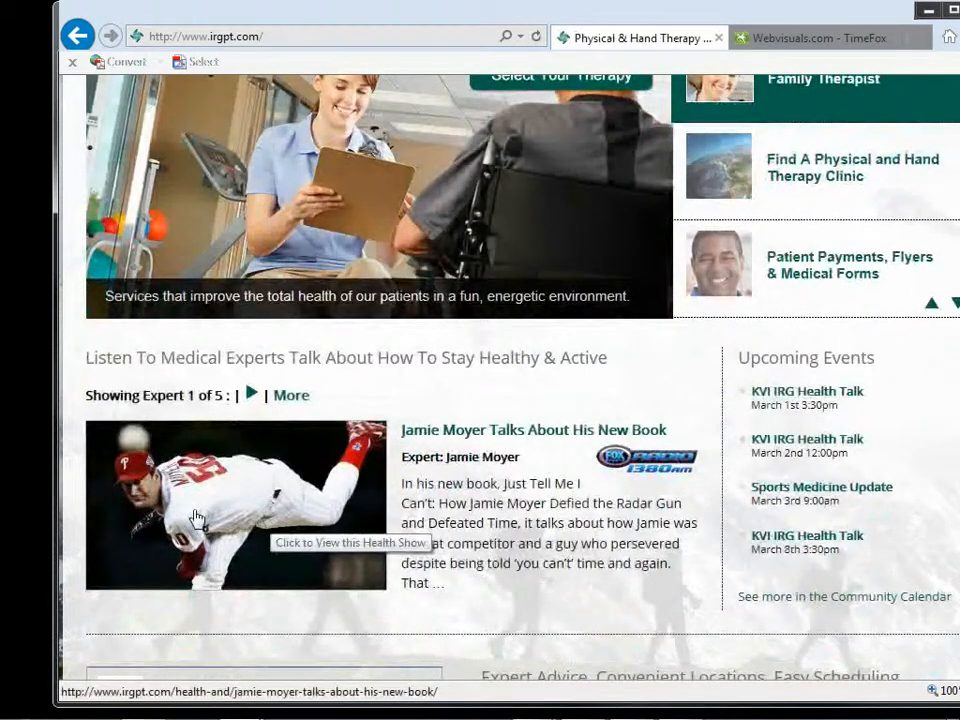
{"action": "scroll", "coordinate": [200, 450], "scroll_direction": "up", "scroll_amount": 2}
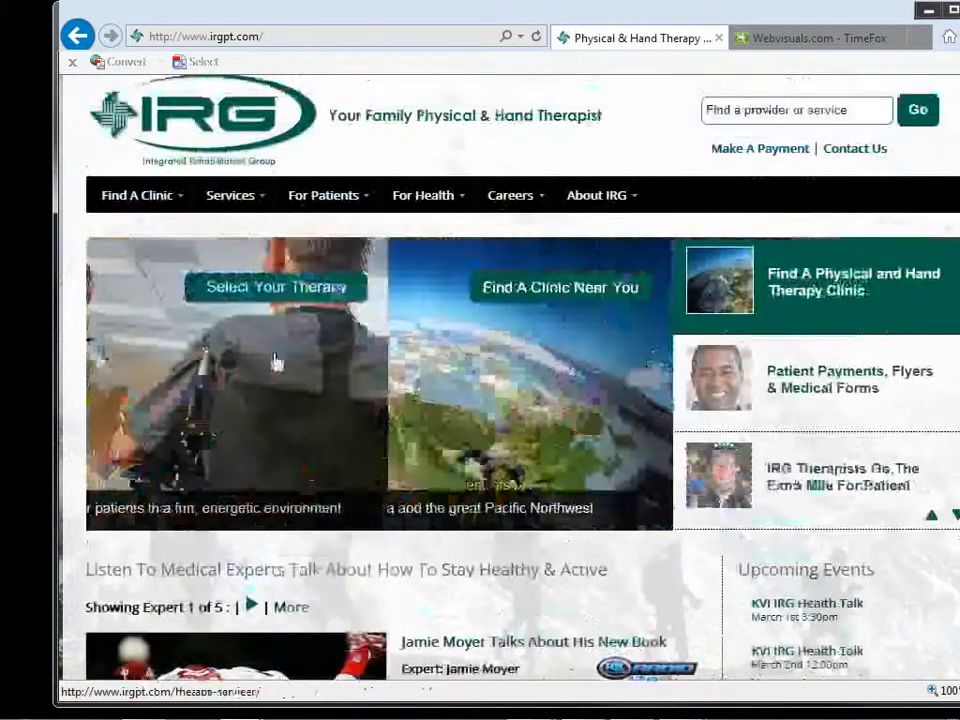
{"action": "mouse_move", "coordinate": [347, 200]}
{"action": "left_click", "coordinate": [341, 232]}
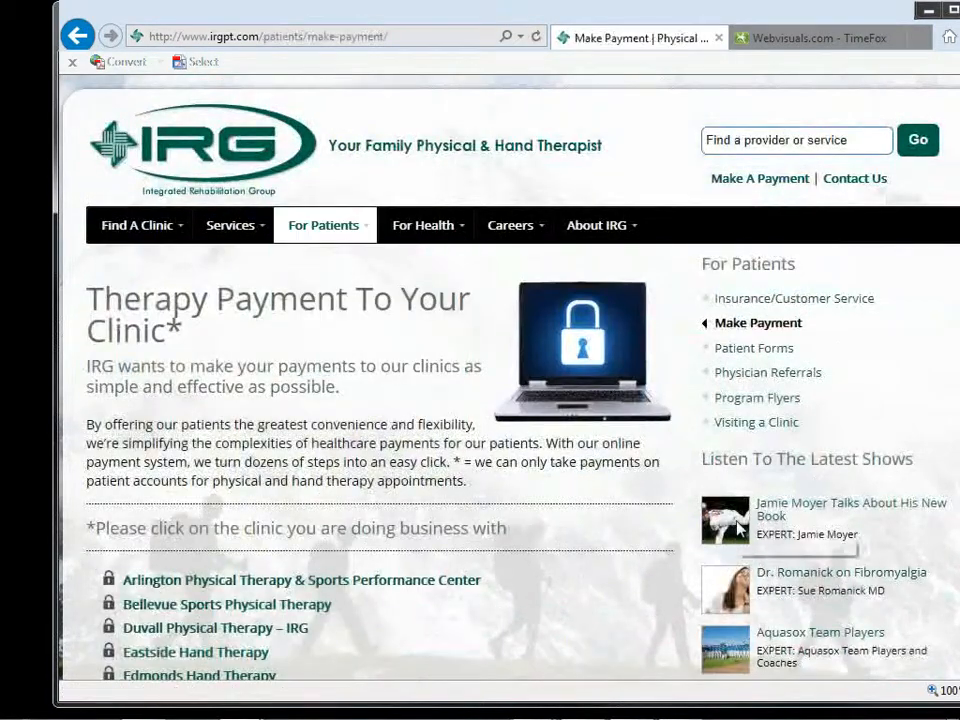
Step: Open the "Jamie Moyer Talks About His New Book" show from the For Health listing and check its station logo and embedded video
{"action": "left_click", "coordinate": [429, 232]}
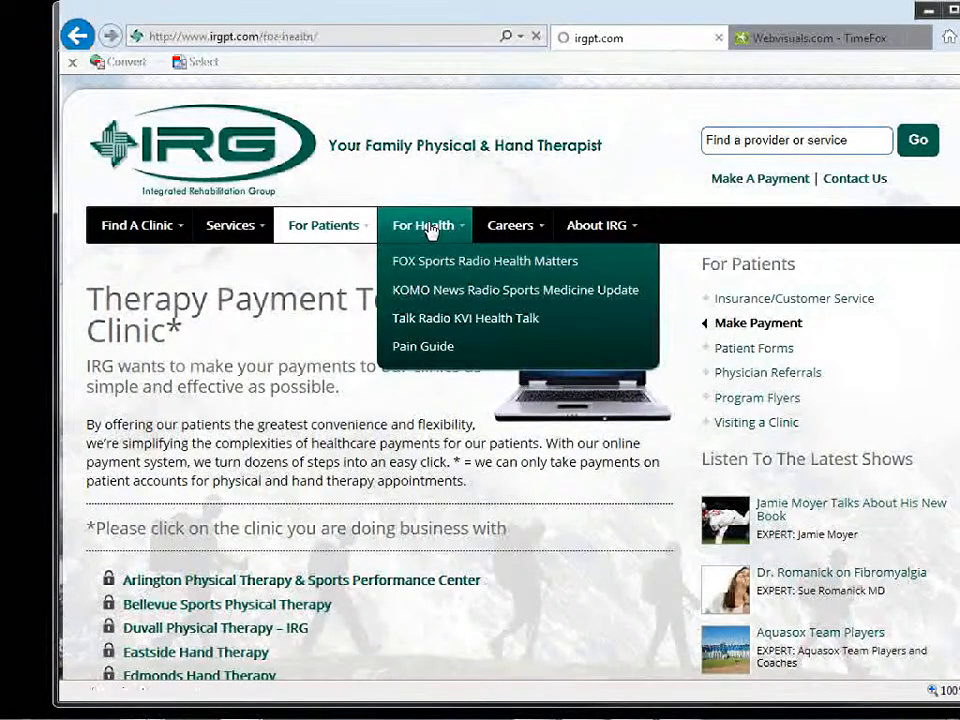
{"action": "scroll", "coordinate": [424, 580], "scroll_direction": "down", "scroll_amount": 5}
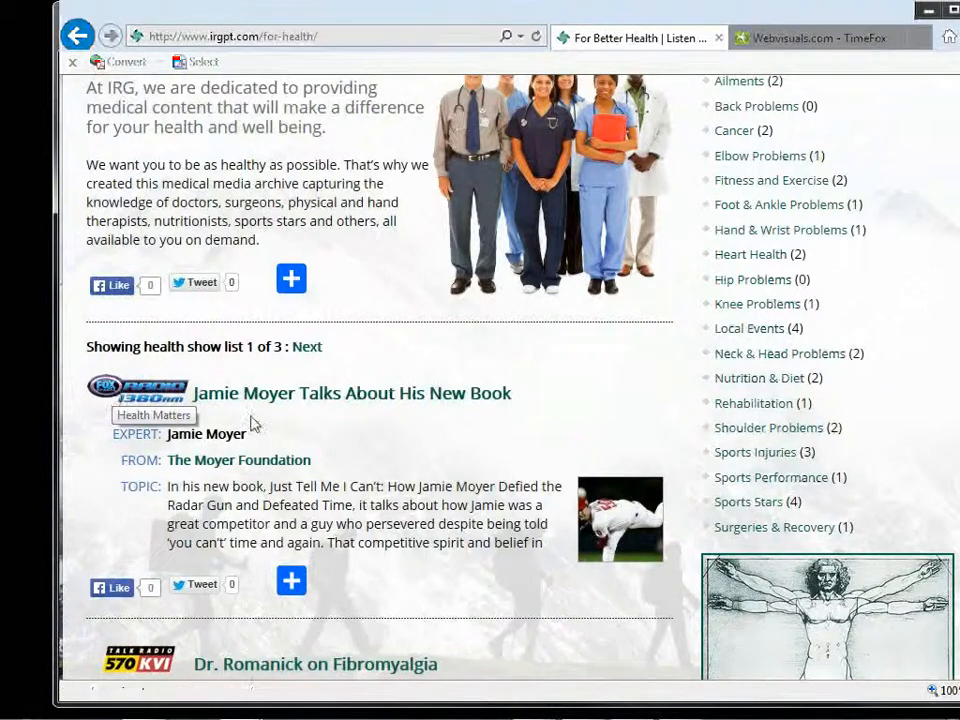
{"action": "left_click", "coordinate": [284, 399]}
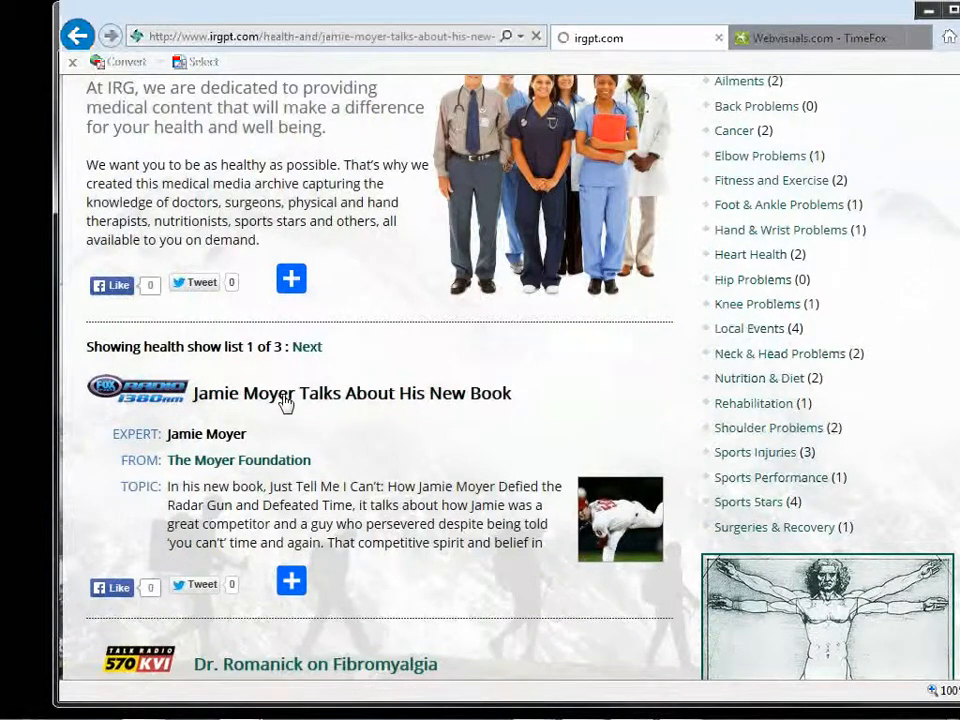
{"action": "scroll", "coordinate": [344, 564], "scroll_direction": "down", "scroll_amount": 3}
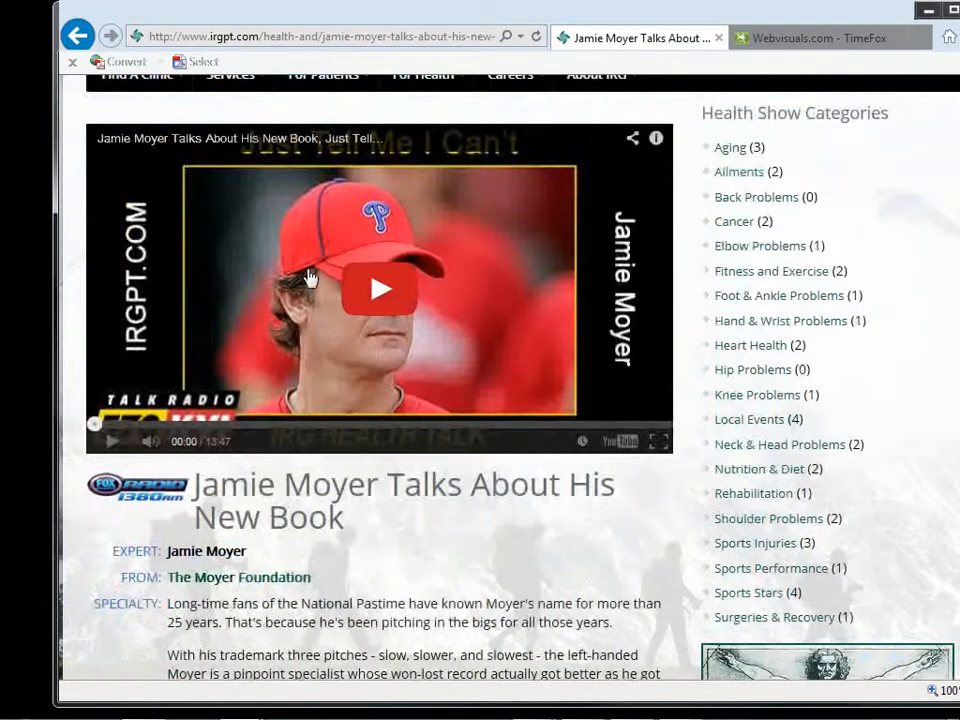
{"action": "mouse_move", "coordinate": [231, 76]}
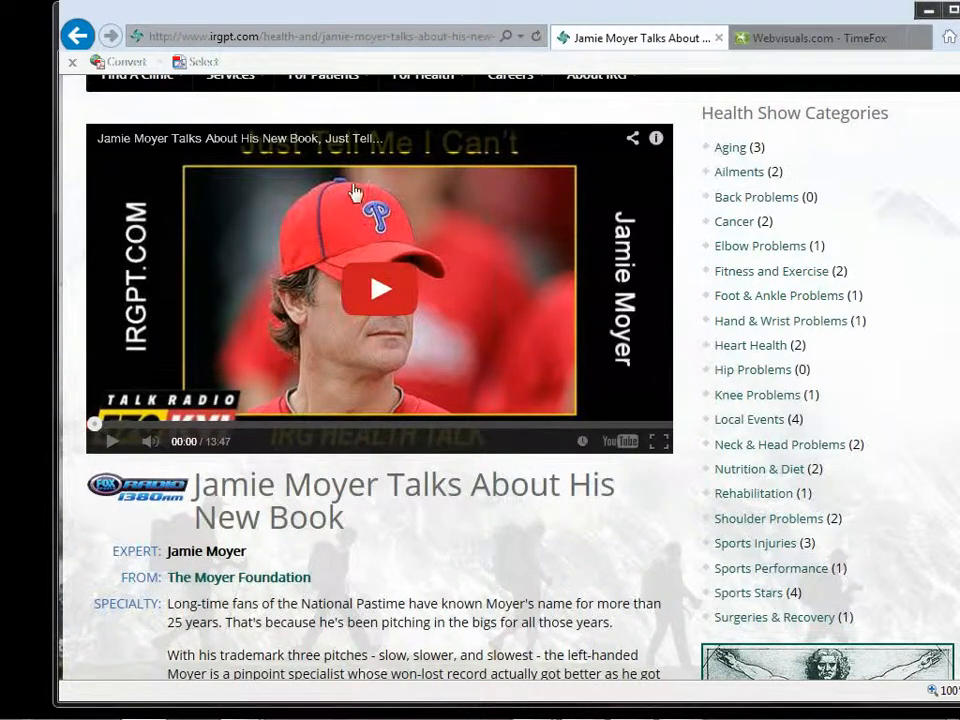
{"action": "mouse_move", "coordinate": [334, 90]}
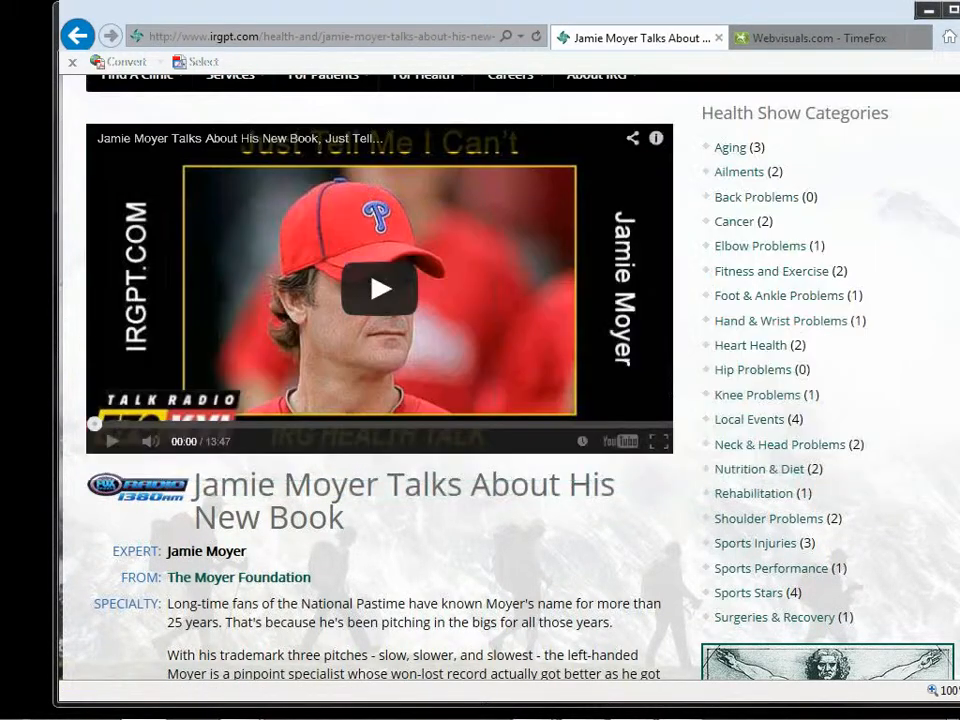
Step: Switch back to the Edit Health Show page in WordPress and compare the Show Youtube embed code's link ending with the instruction above it
{"action": "left_click_drag", "start_coordinate": [0, 195], "coordinate": [439, 67]}
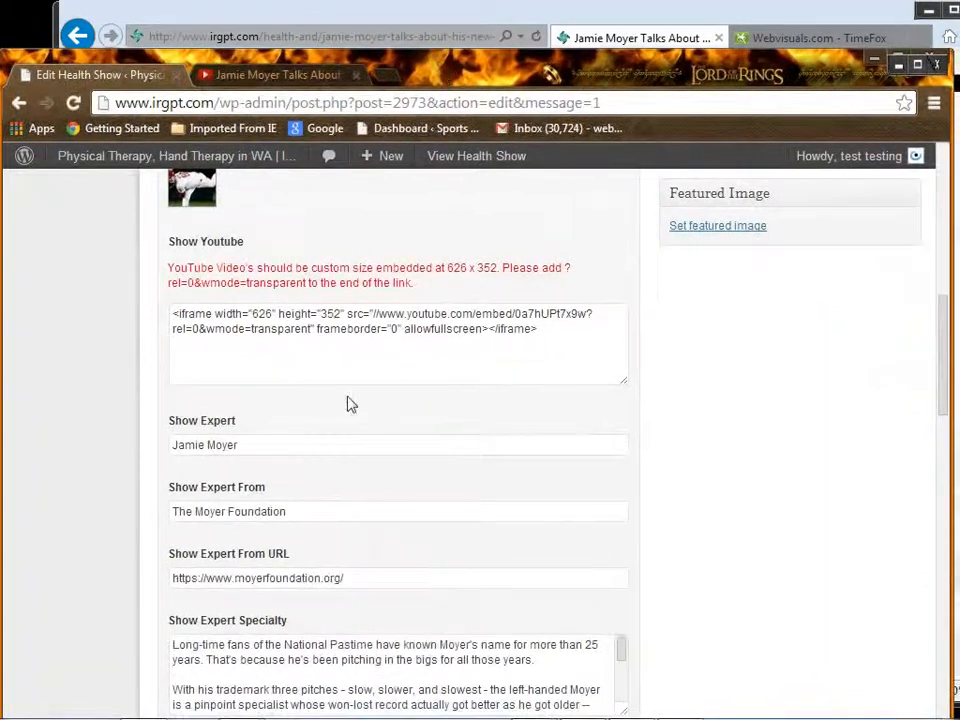
{"action": "left_click", "coordinate": [314, 328]}
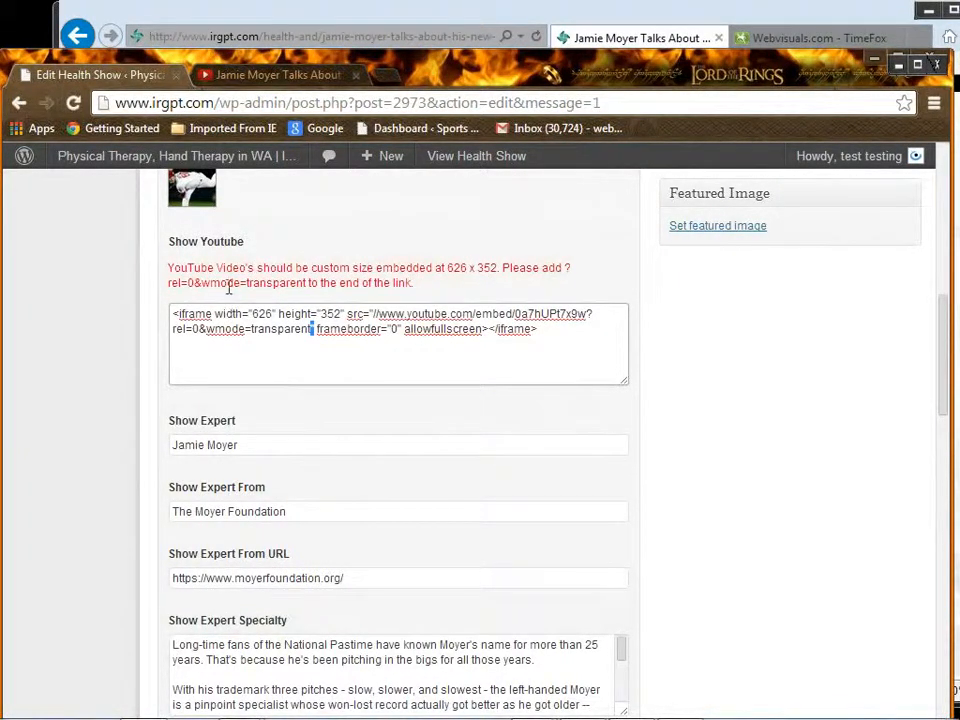
{"action": "left_click", "coordinate": [309, 282]}
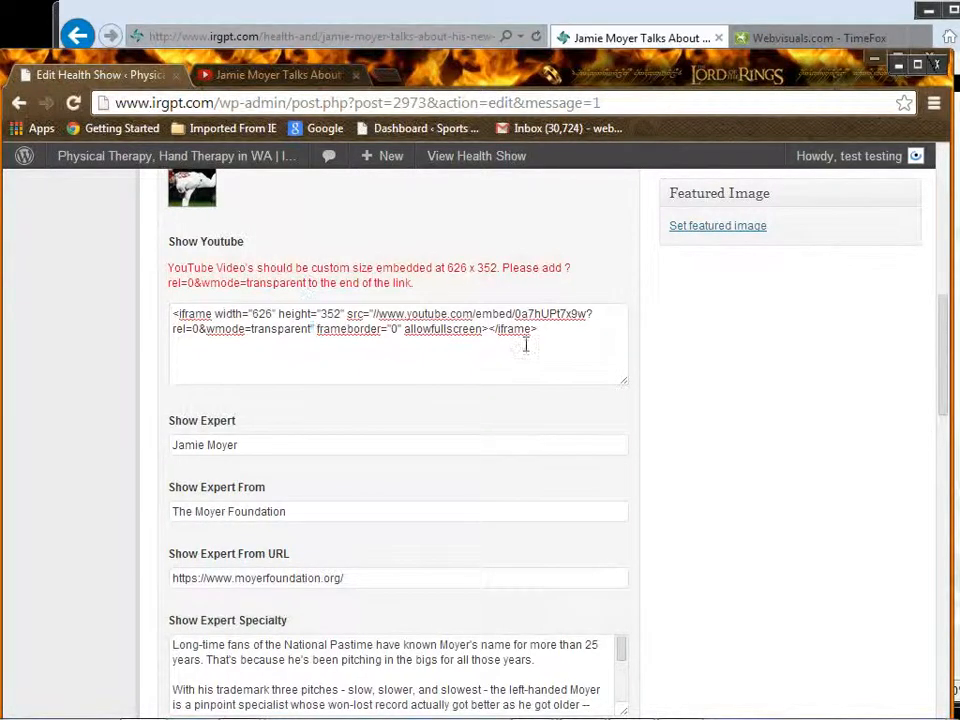